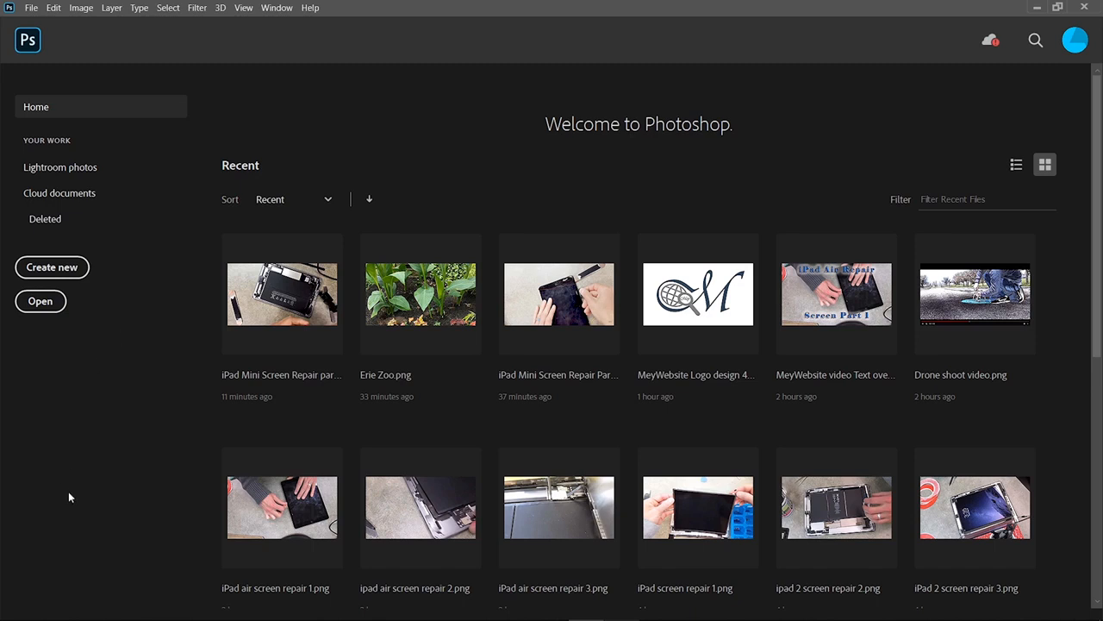
Create a new 1920 x 1080 px document at 300 pixels/inch with a white background, named Custom Zoom Background
left_click(65, 268)
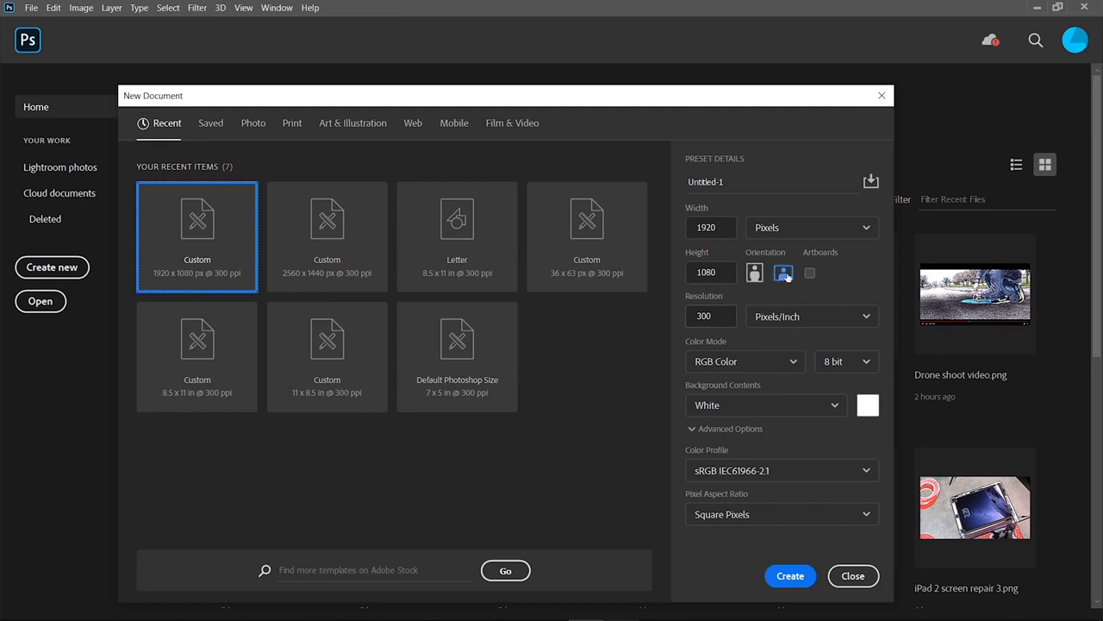
left_click(686, 183)
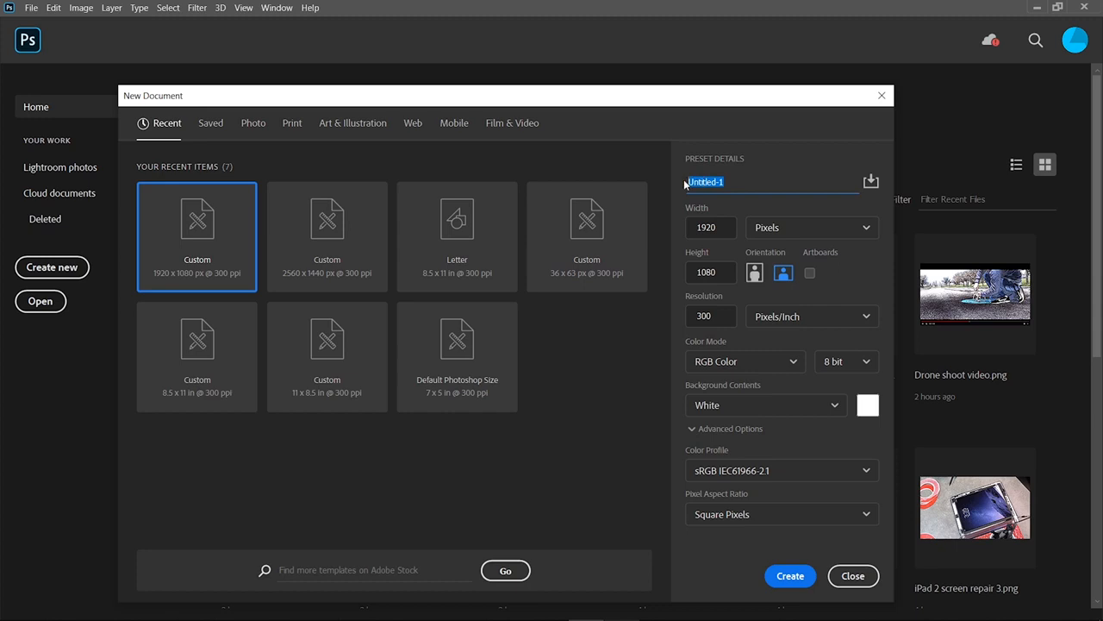
type("Custom Zoom Background")
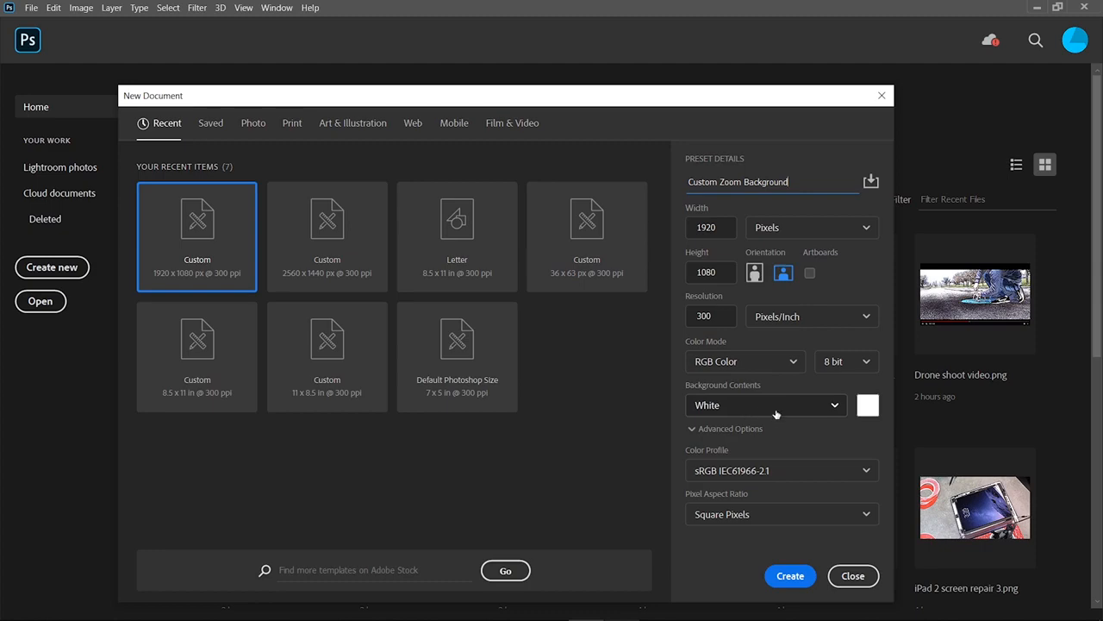
left_click(790, 575)
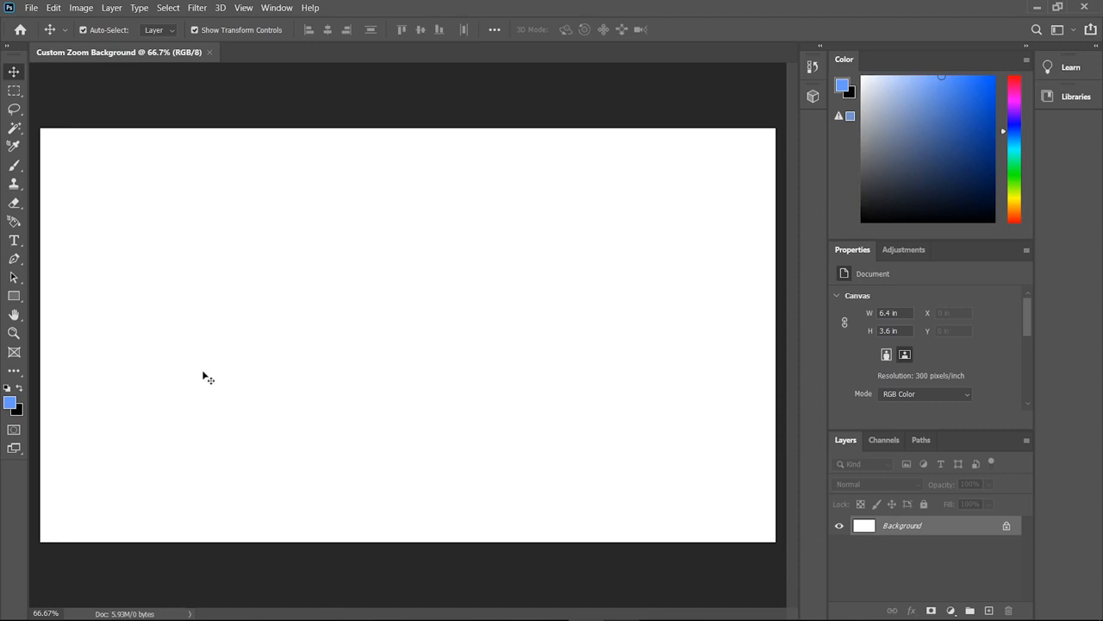
Draw a rectangle shape of about 1924 x 1085 px covering the whole canvas
left_click(14, 293)
left_click(63, 298)
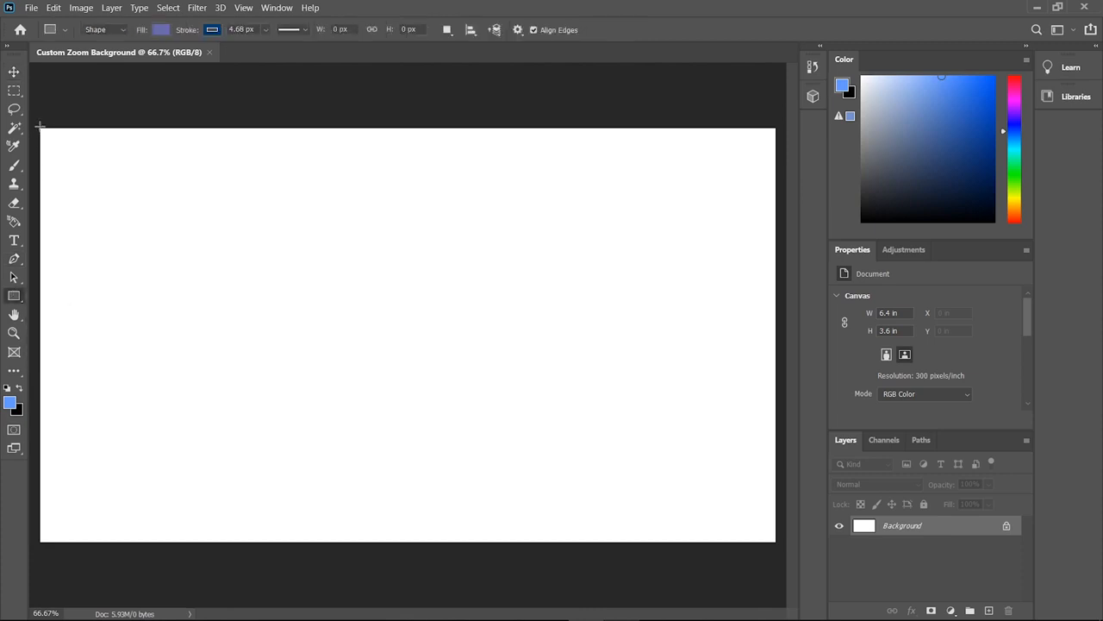
left_click_drag(39, 126, 775, 544)
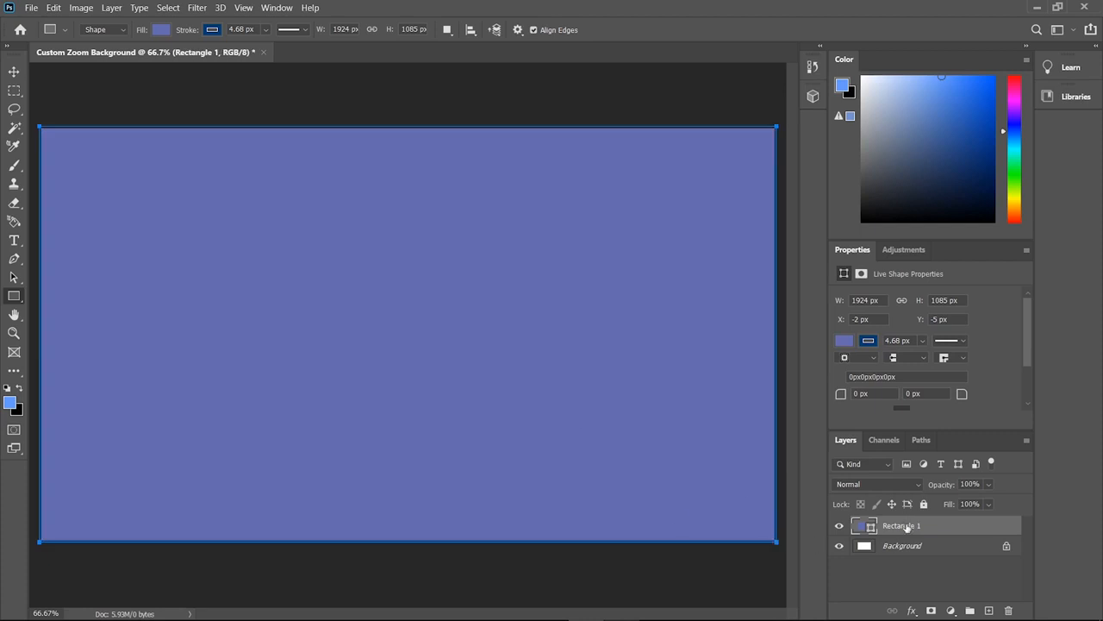
Fill the rectangle with the linear gradient running from light blue to black
left_click(161, 31)
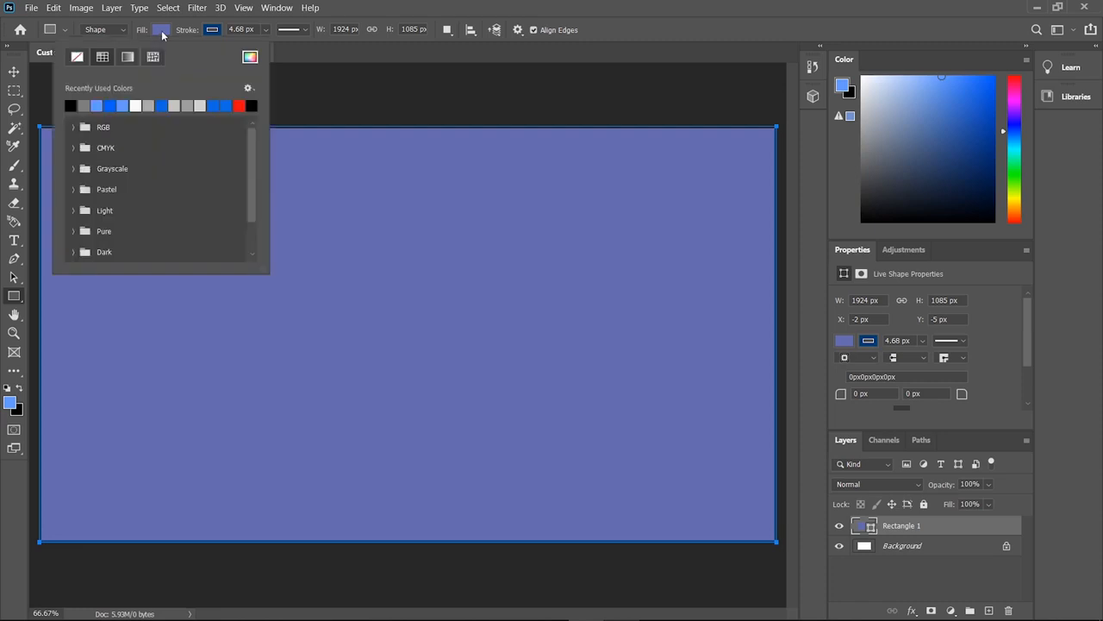
left_click(149, 104)
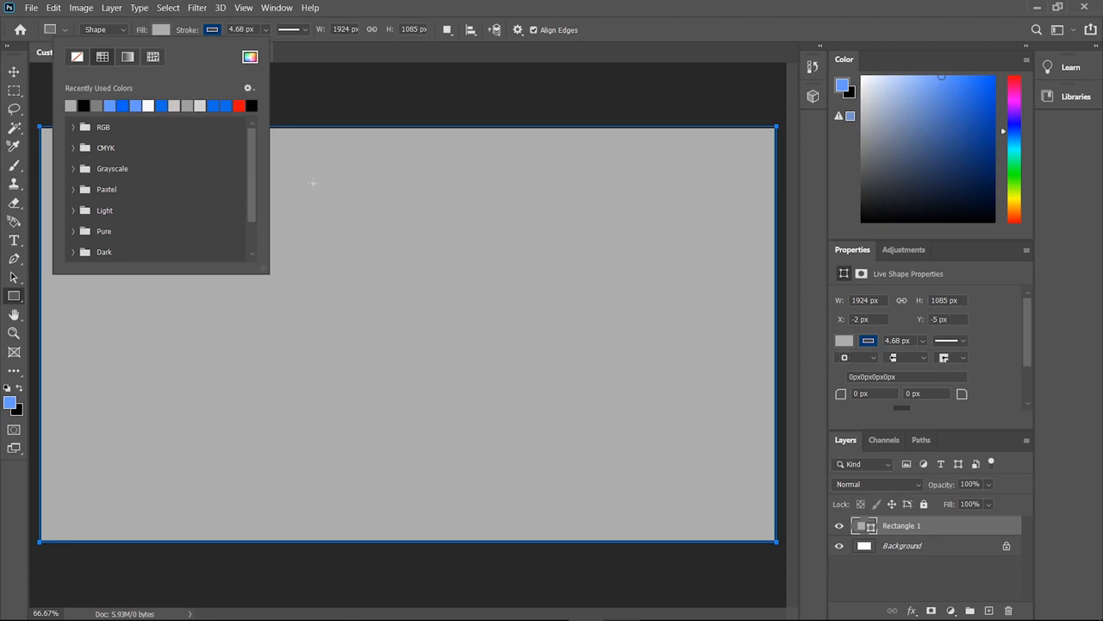
left_click(76, 170)
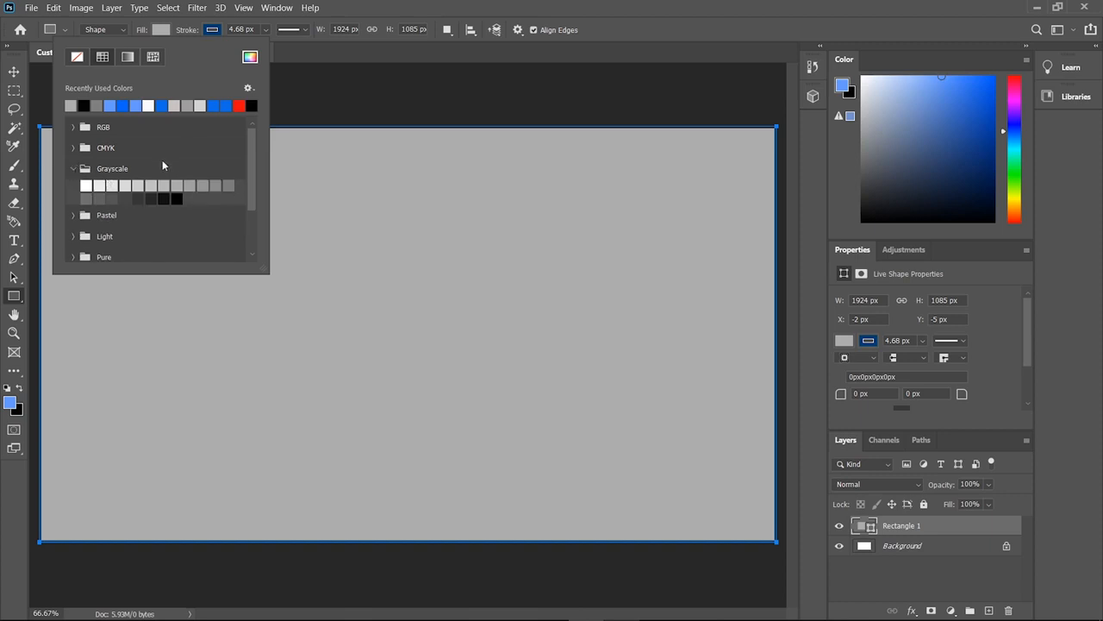
left_click(127, 58)
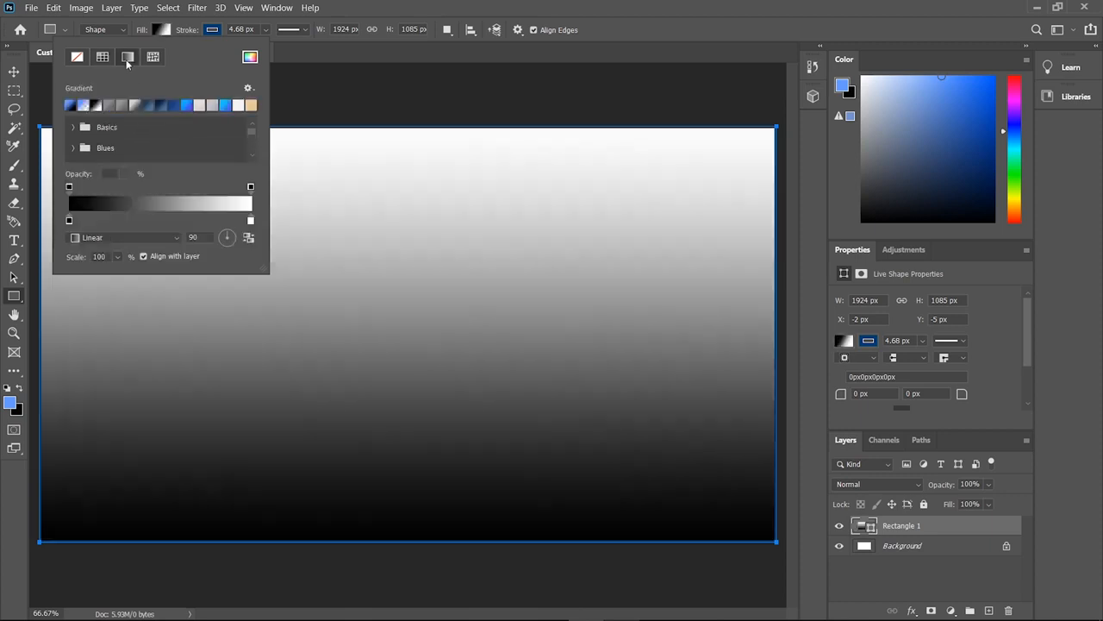
left_click(172, 105)
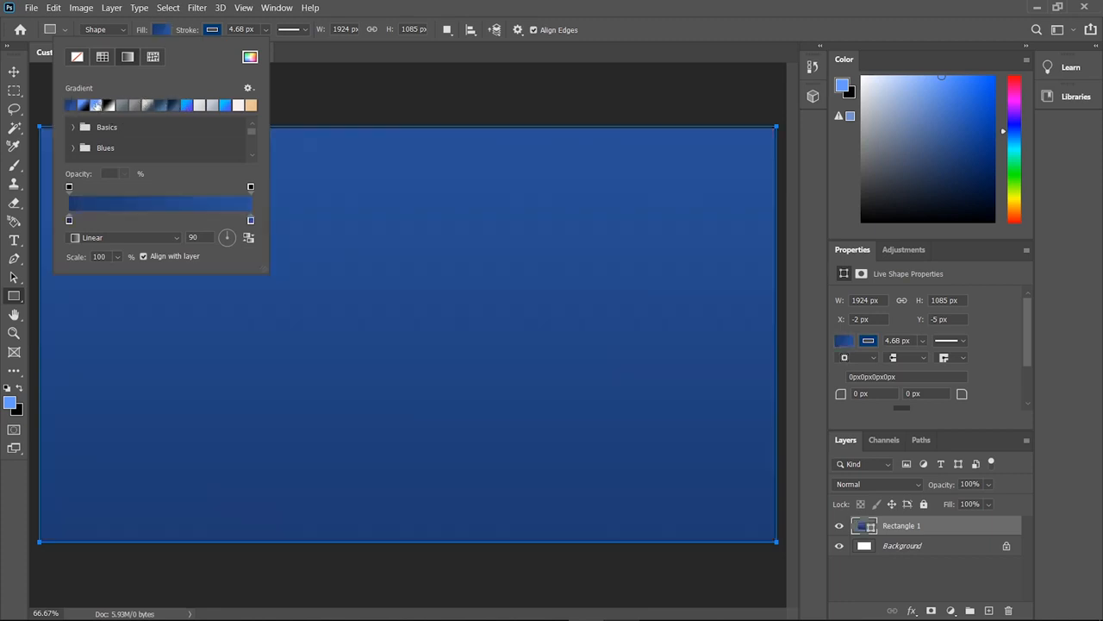
left_click(83, 105)
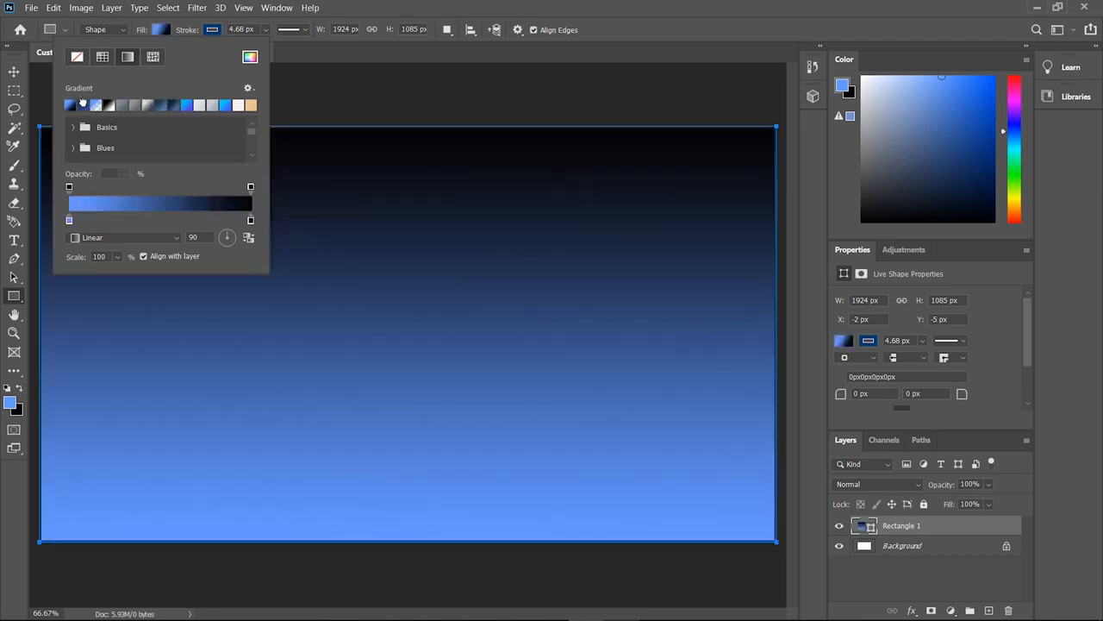
Rotate the rectangle's gradient to an angle of -91 degrees so the light blue is at the top of the canvas
left_click(225, 243)
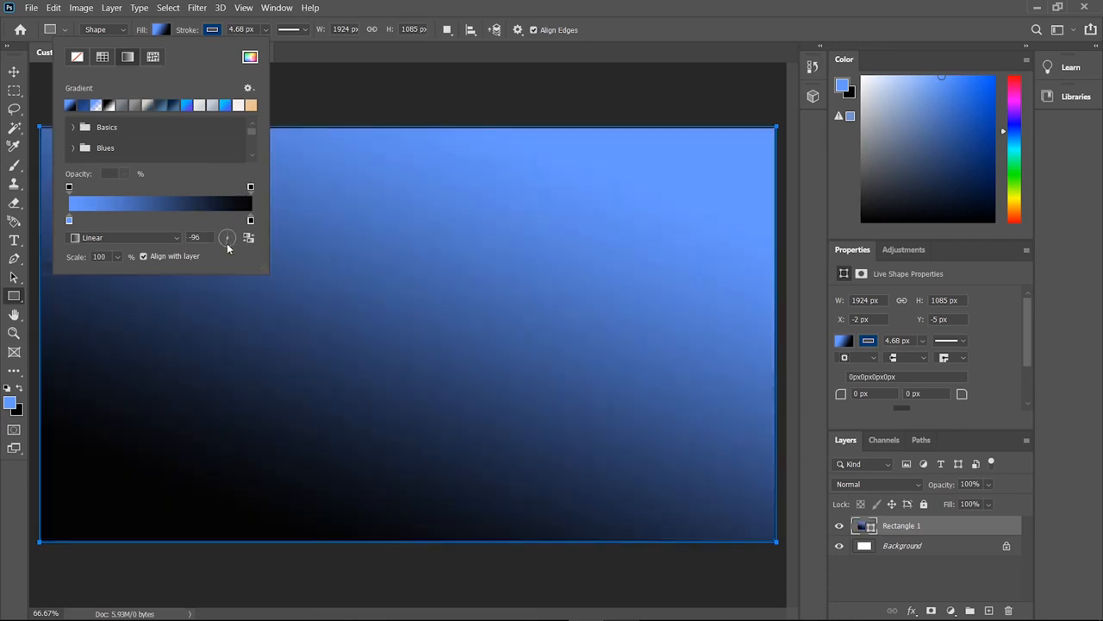
left_click_drag(227, 243, 227, 247)
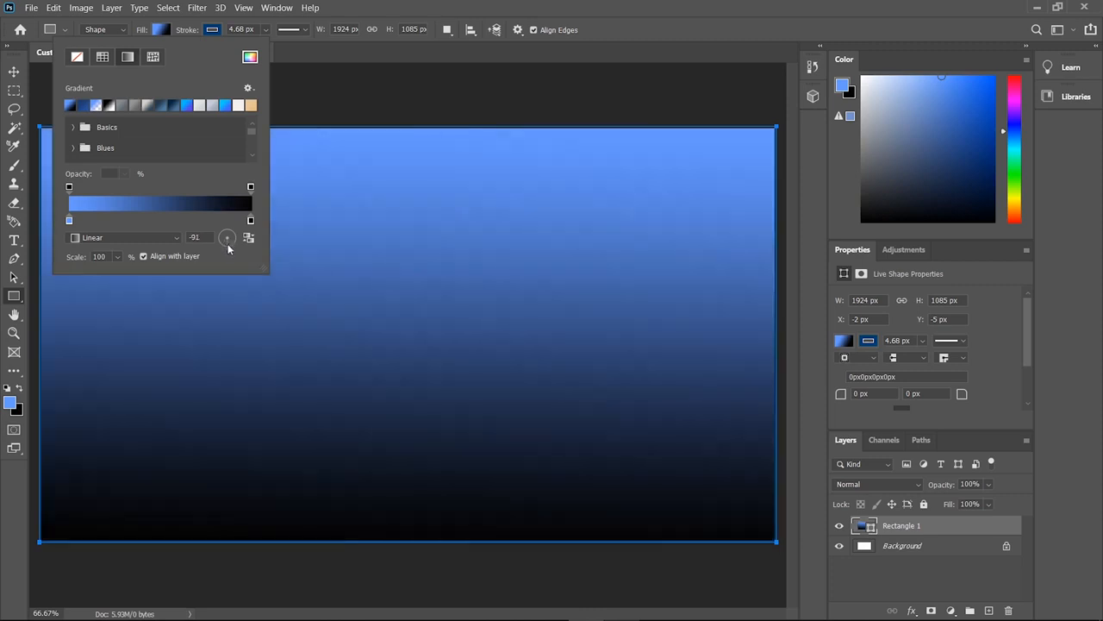
left_click(12, 78)
left_click(12, 76)
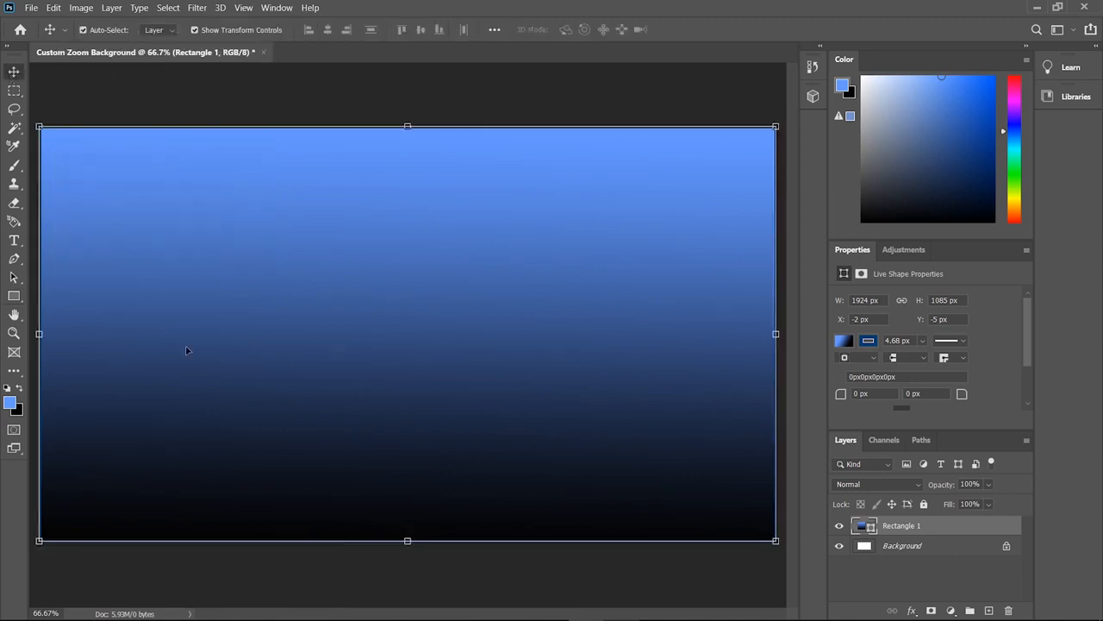
Add a horizontal text box over the canvas in Elephant Regular with the font size at 20.23 pt
left_click(16, 240)
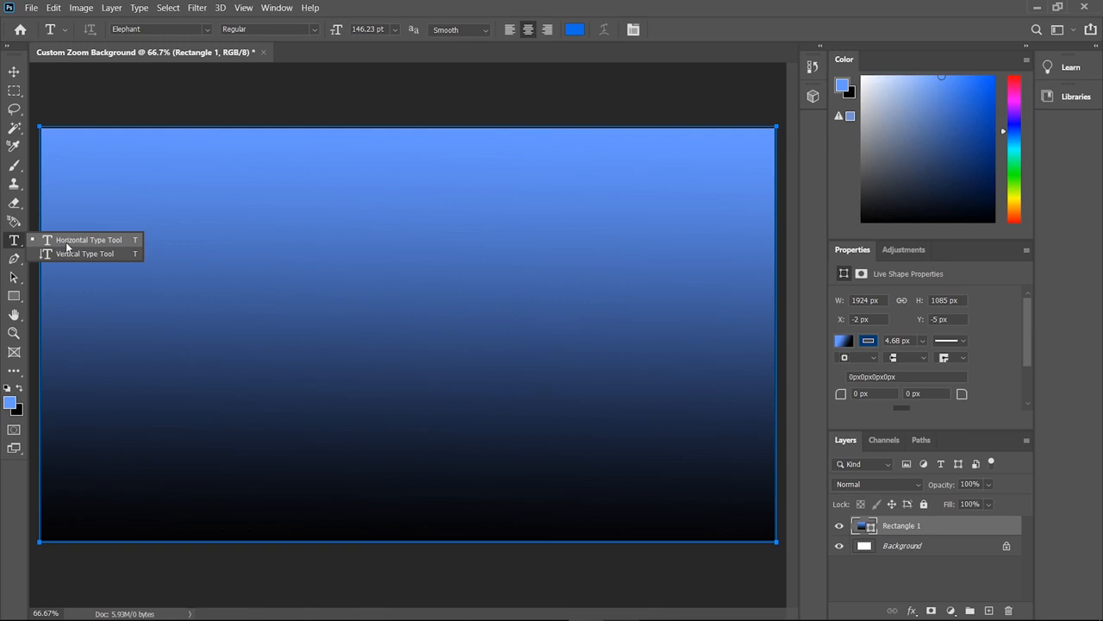
left_click(152, 154)
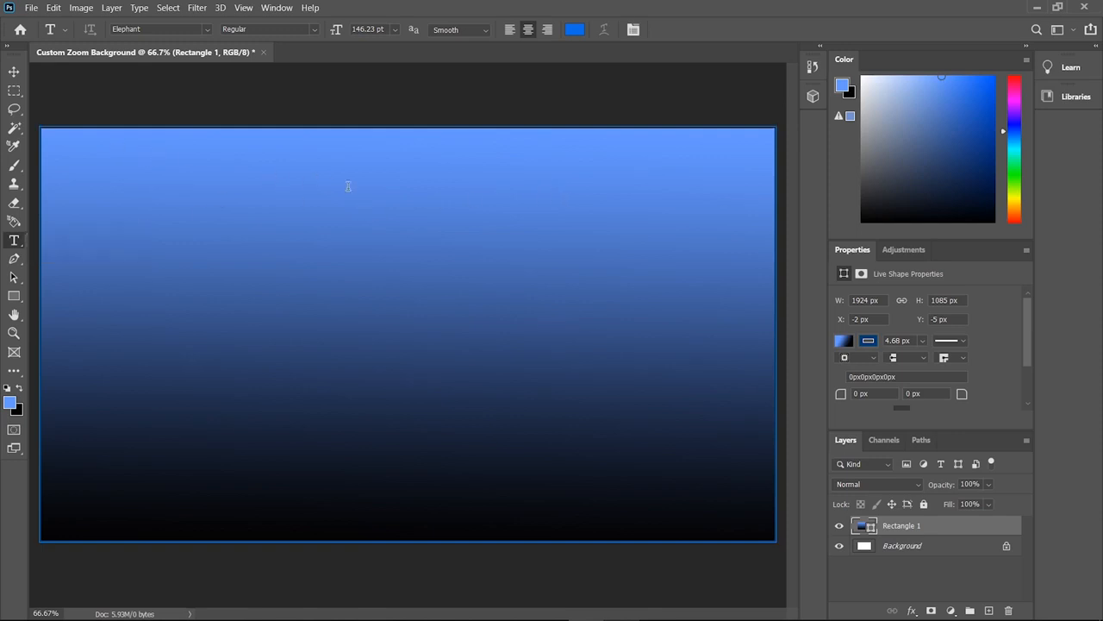
left_click(374, 189)
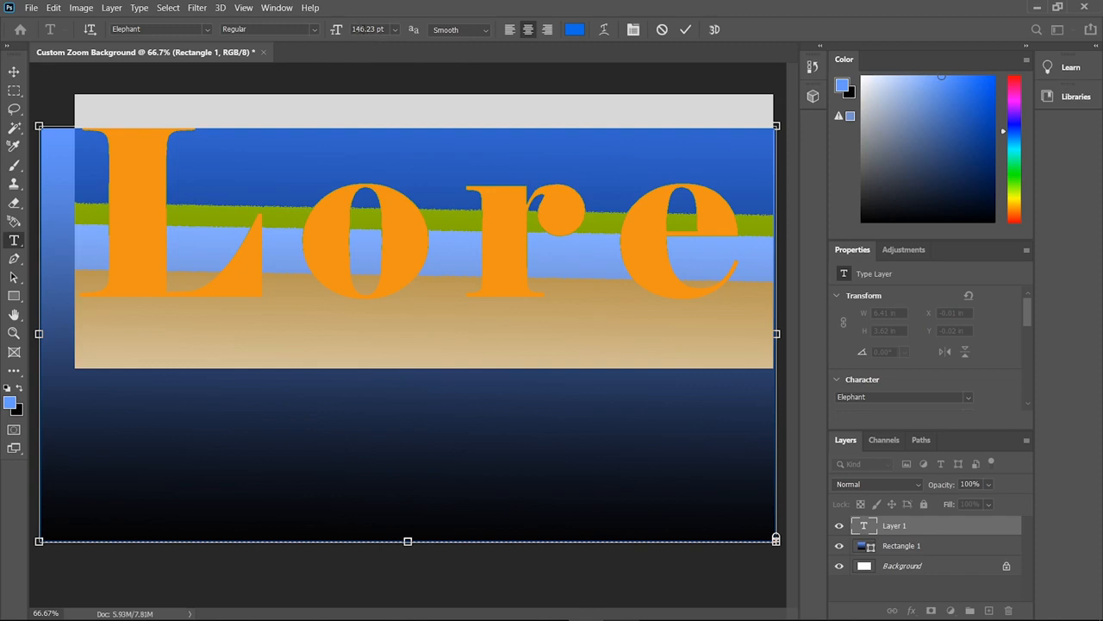
double_click(365, 29)
type("20")
key("Return")
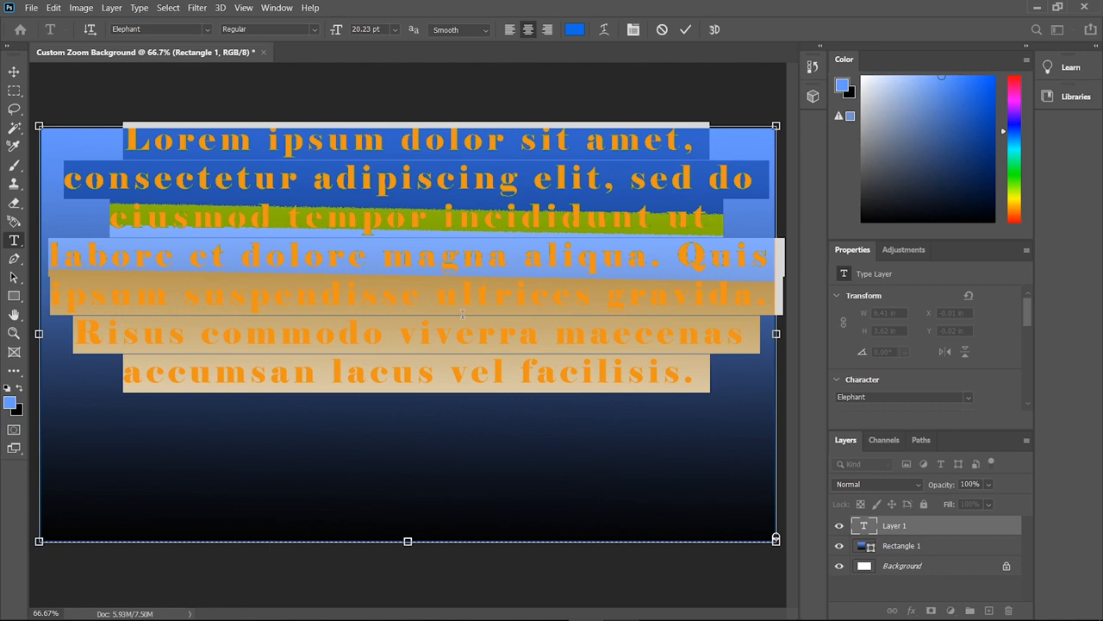
Replace the placeholder text with MeyWebsite.com
type("Mey")
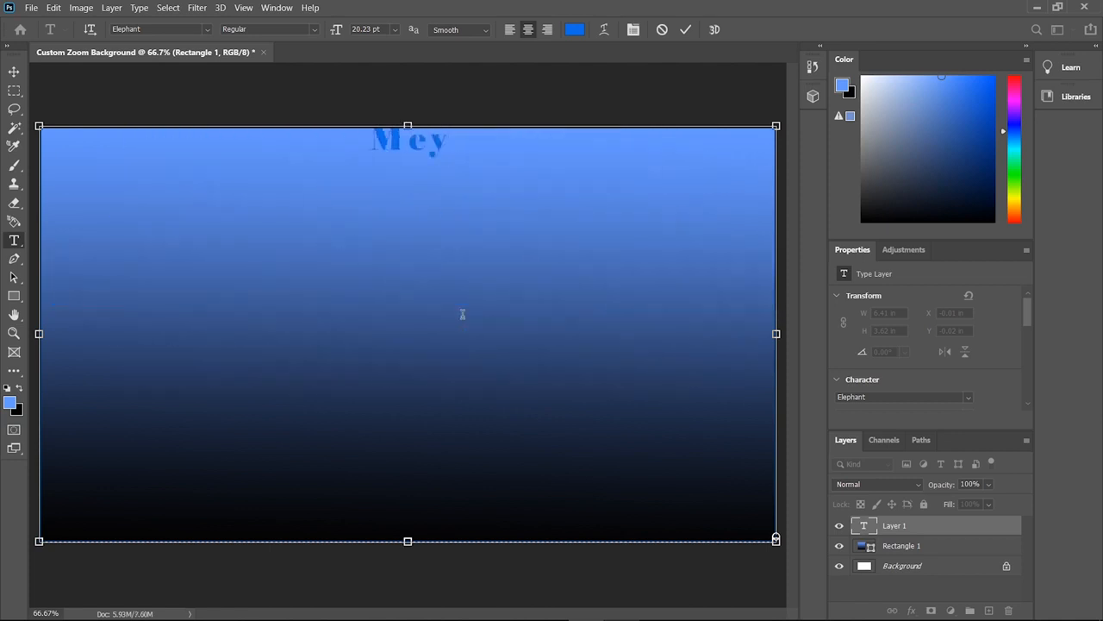
type("Web")
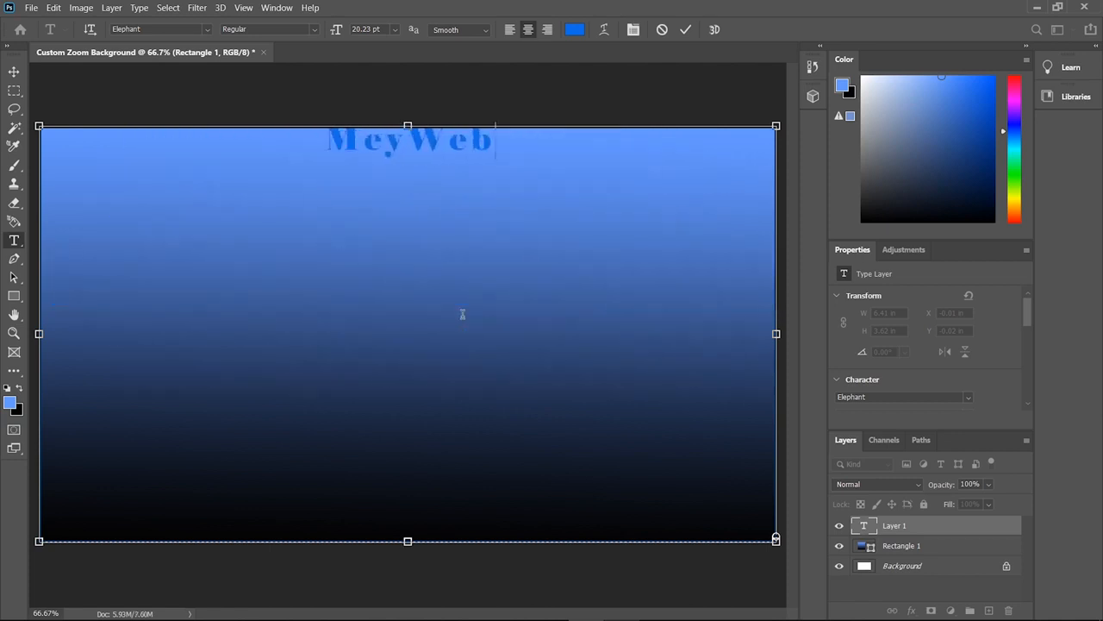
type("site")
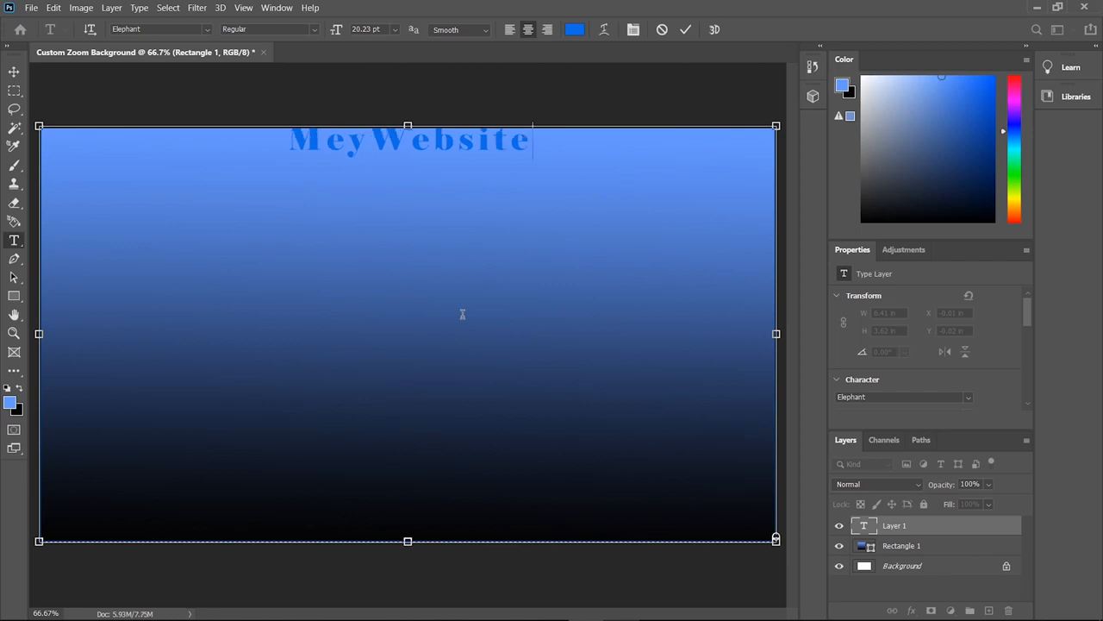
type(".com")
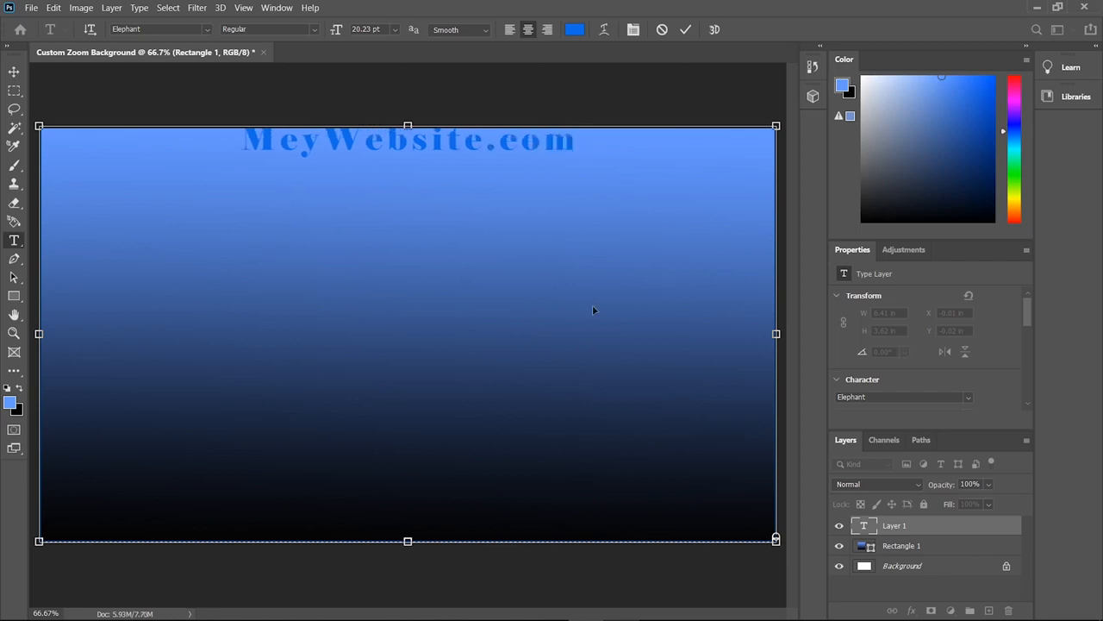
Set the font size of the entire MeyWebsite.com text to 36 pt
key("shift+Left")
key("shift+Left")
key("shift+Left")
key("shift+Left")
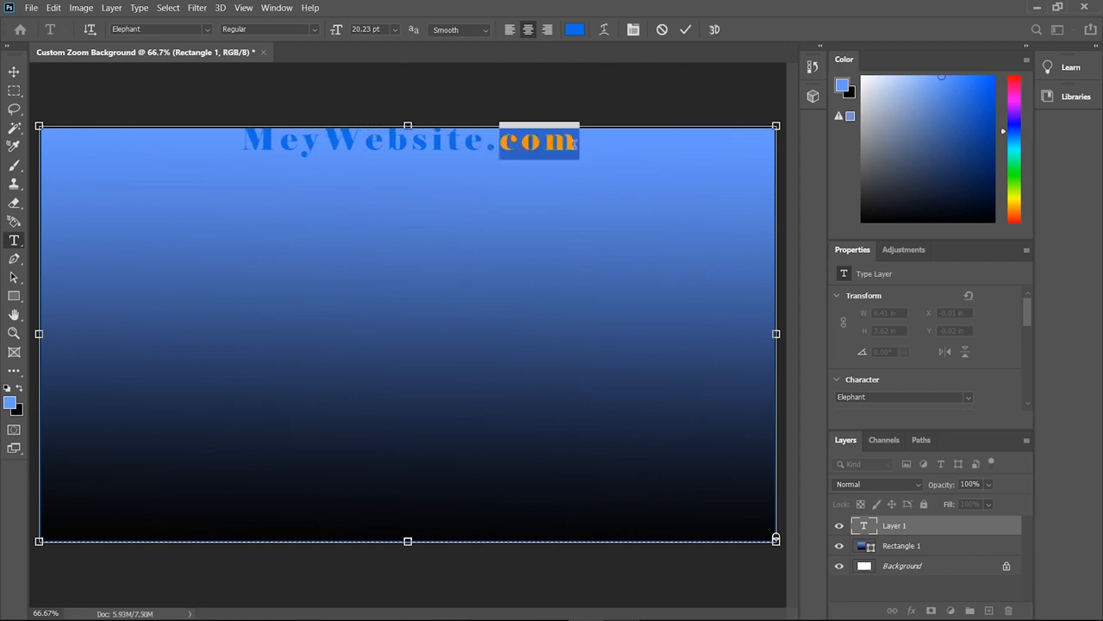
key("ctrl+a")
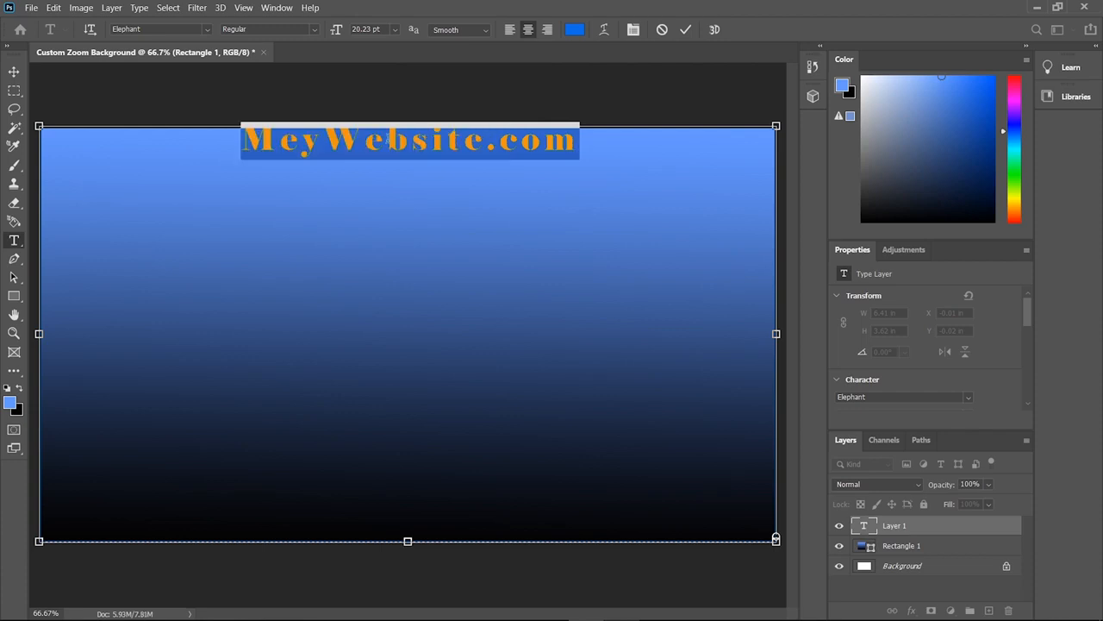
left_click(395, 30)
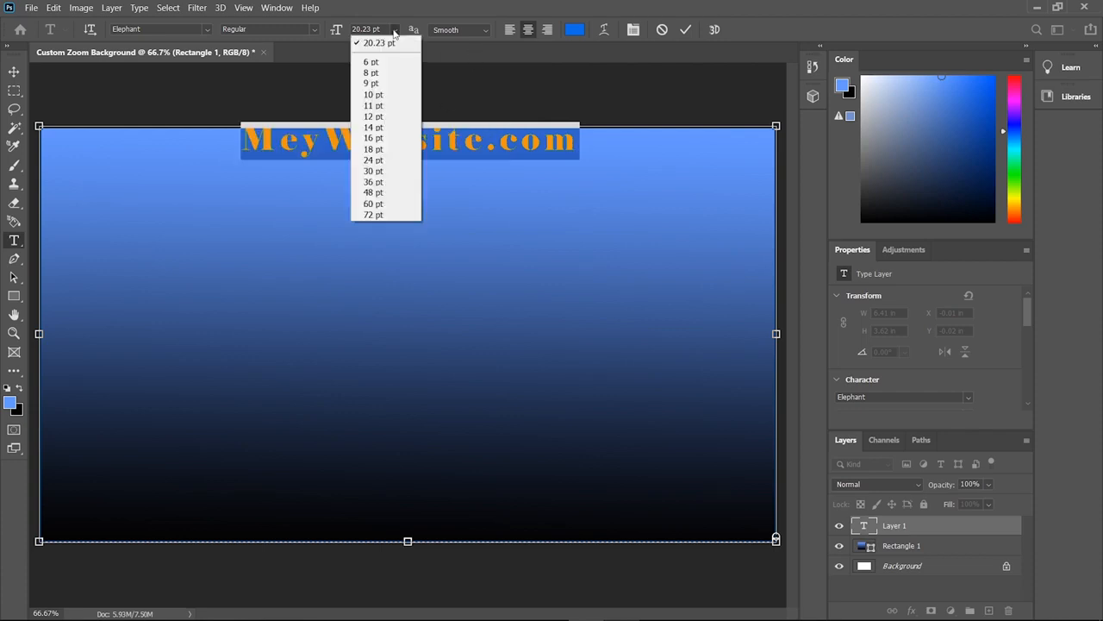
left_click(372, 193)
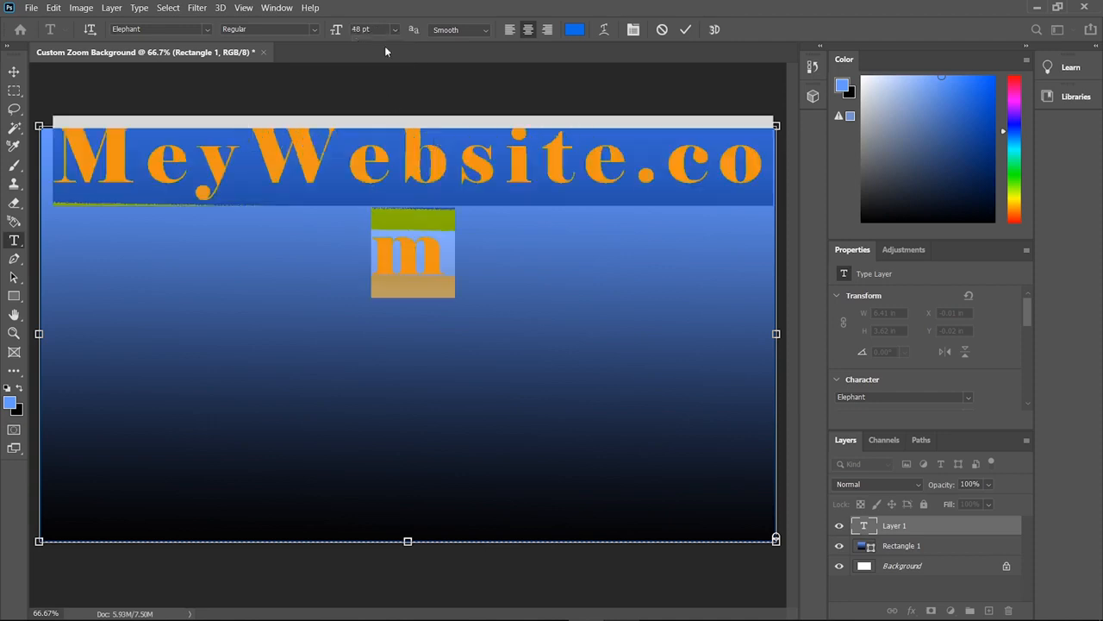
left_click(395, 29)
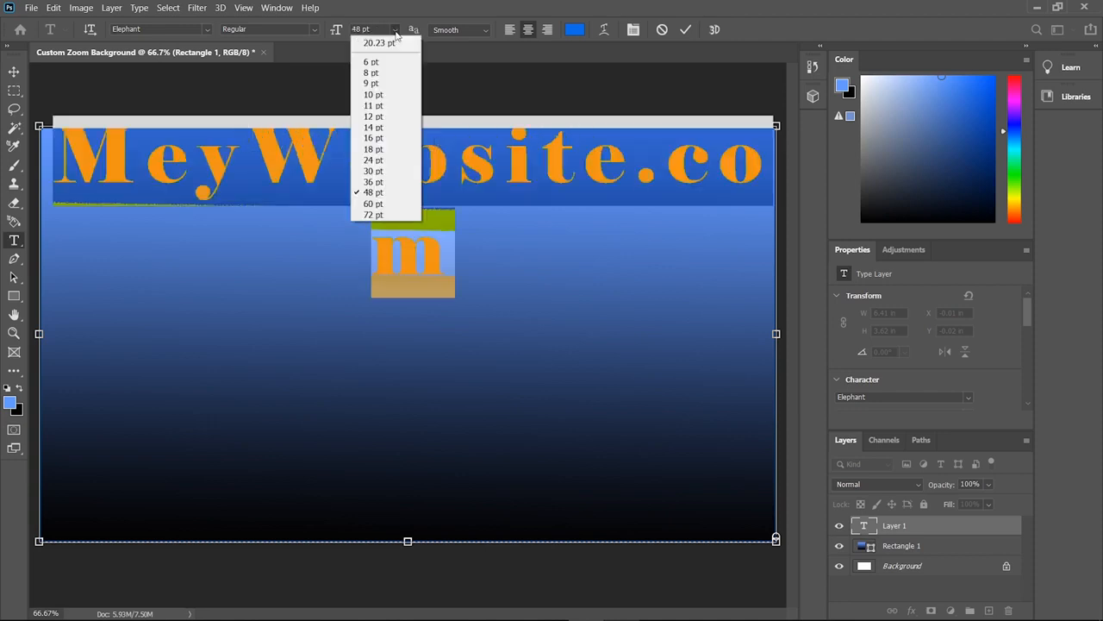
left_click(383, 177)
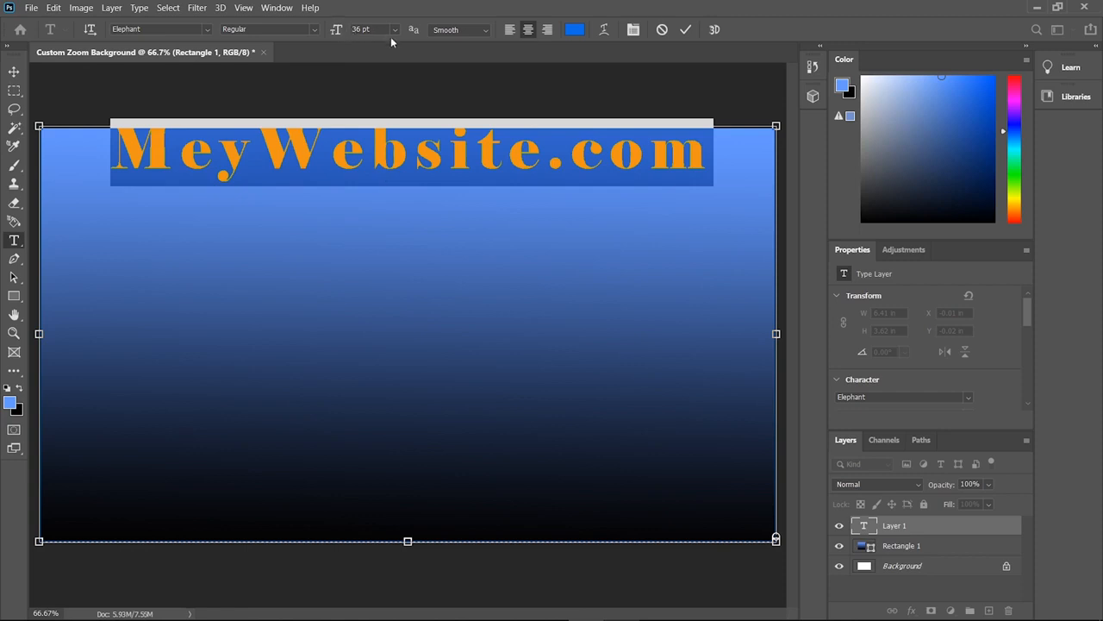
Turn off the web-only color restriction, change the MeyWebsite.com text color to near-black 000204, and commit the text
left_click(574, 29)
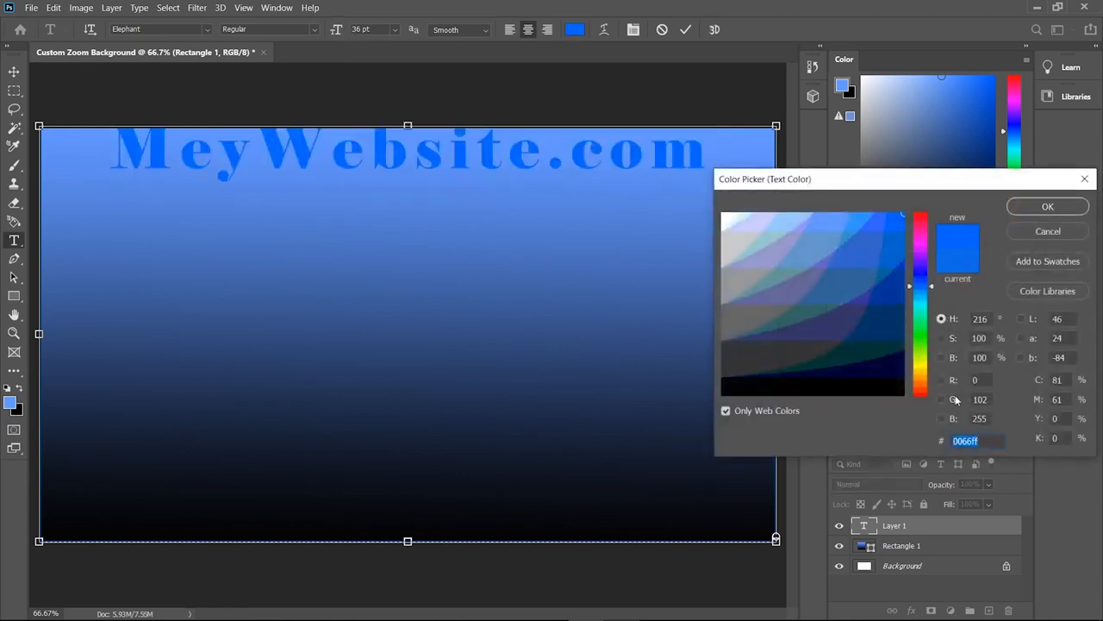
left_click(736, 412)
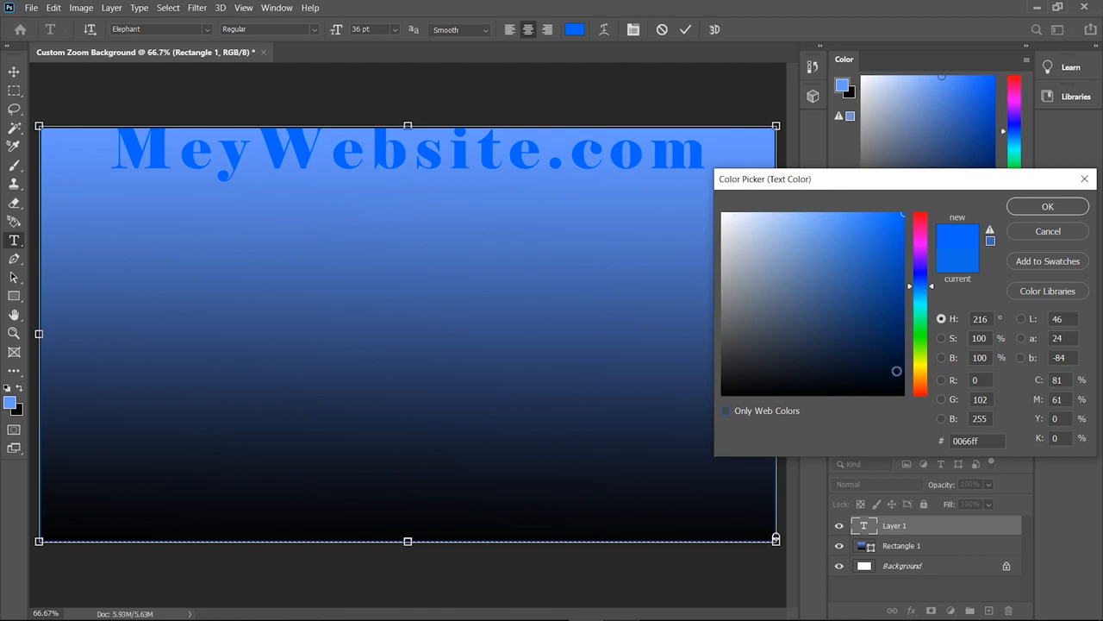
left_click(897, 392)
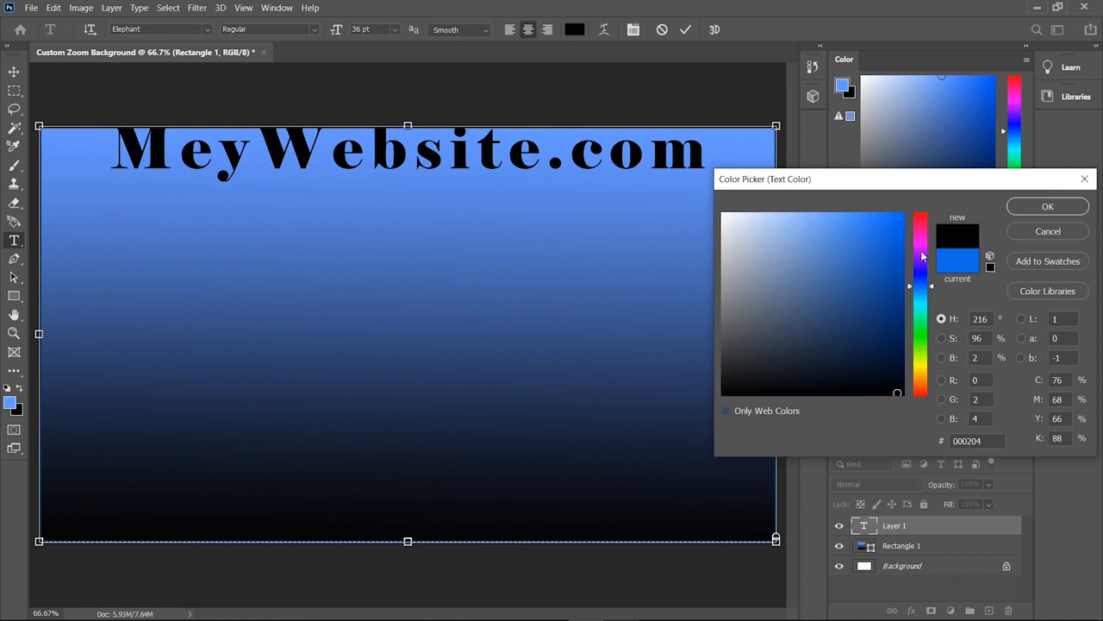
left_click(1042, 204)
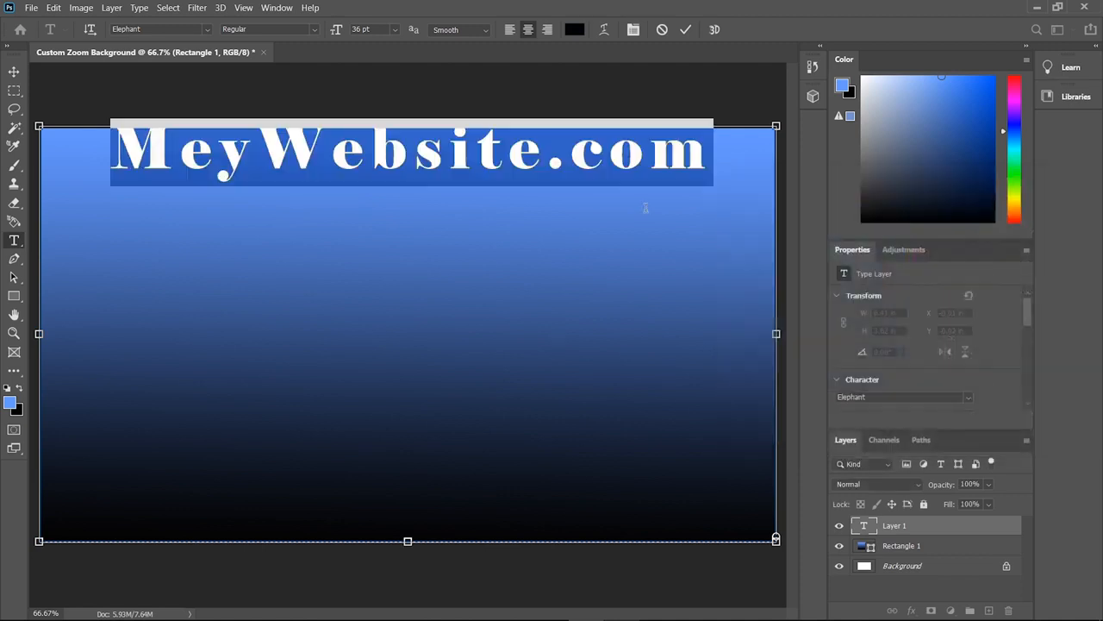
left_click(14, 73)
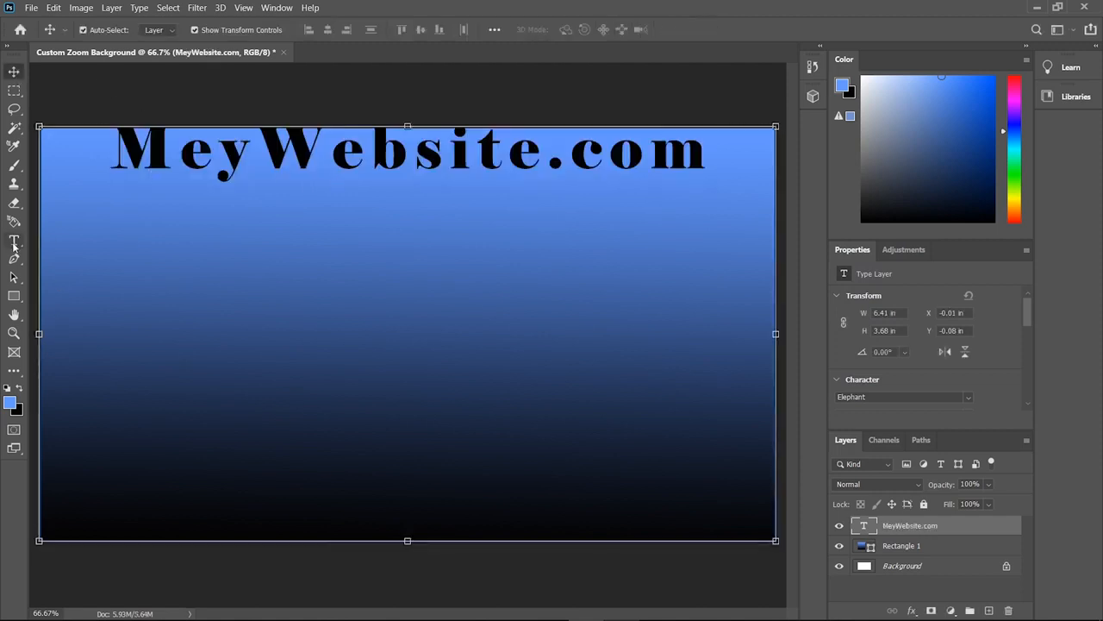
Shrink the MeyWebsite.com text box to about 0.79 in high by lowering its top edge toward the canvas bottom
left_click(13, 241)
left_click(293, 158)
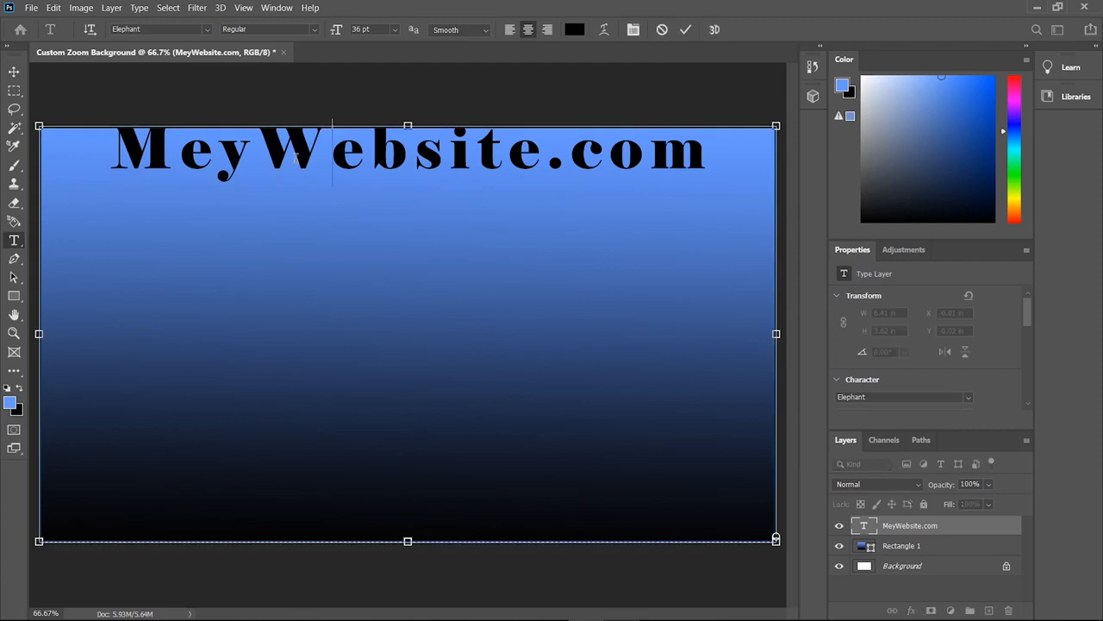
key("ctrl+a")
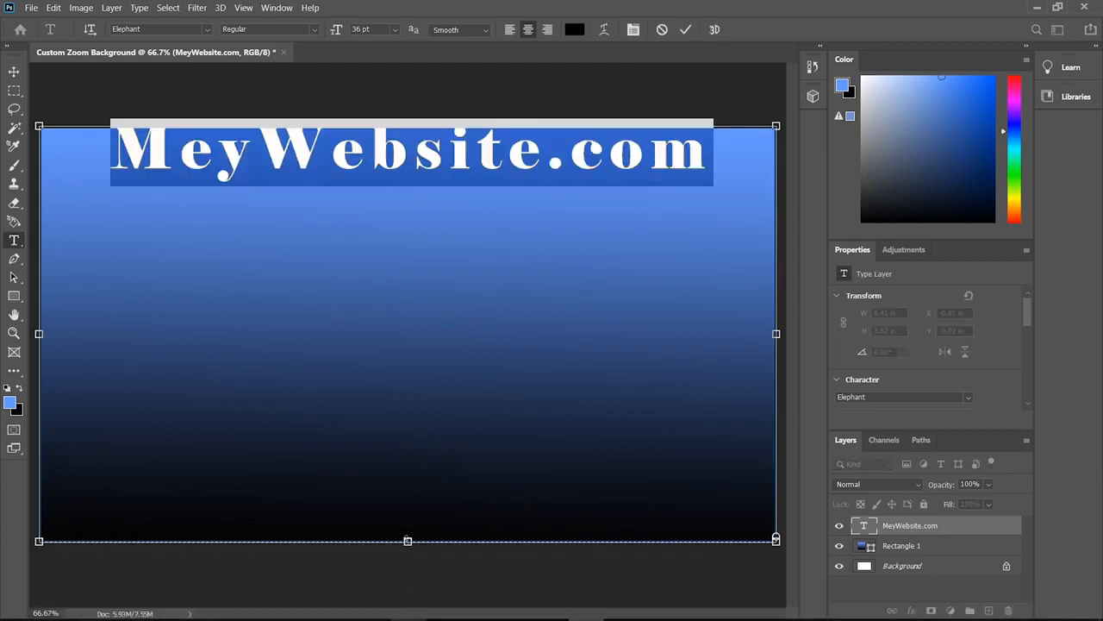
left_click_drag(408, 541, 406, 514)
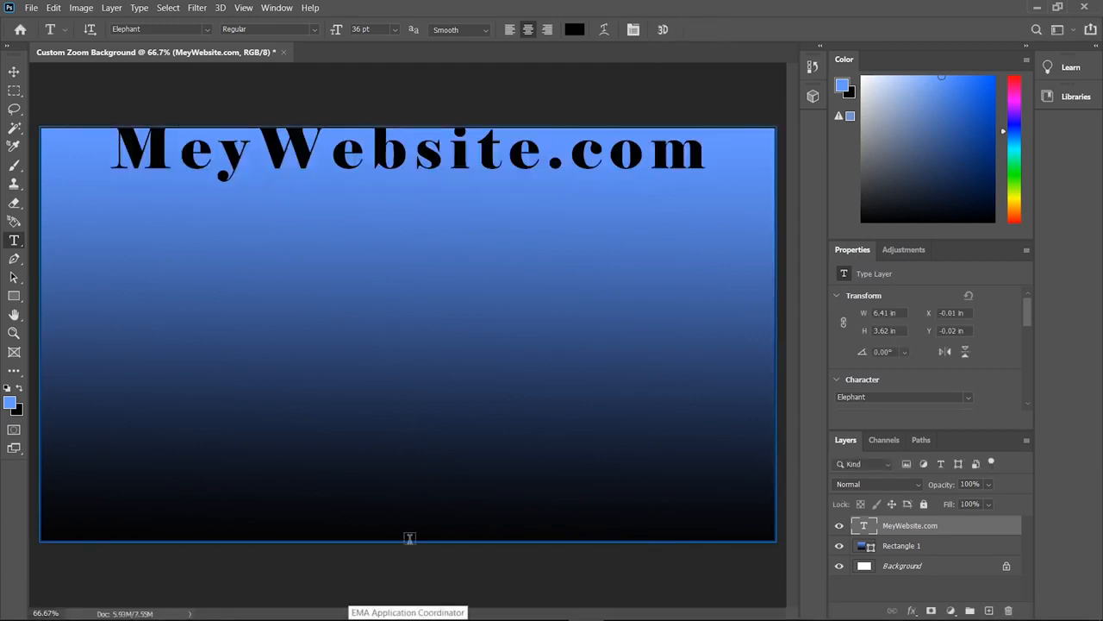
left_click(374, 191)
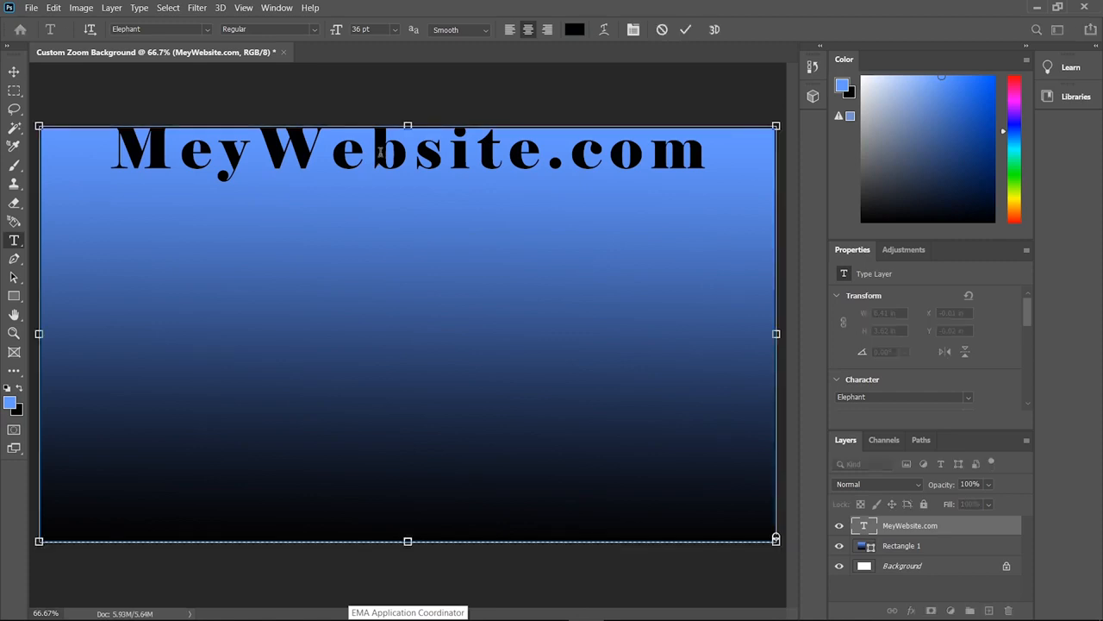
left_click_drag(408, 125, 398, 170)
left_click_drag(402, 283, 402, 285)
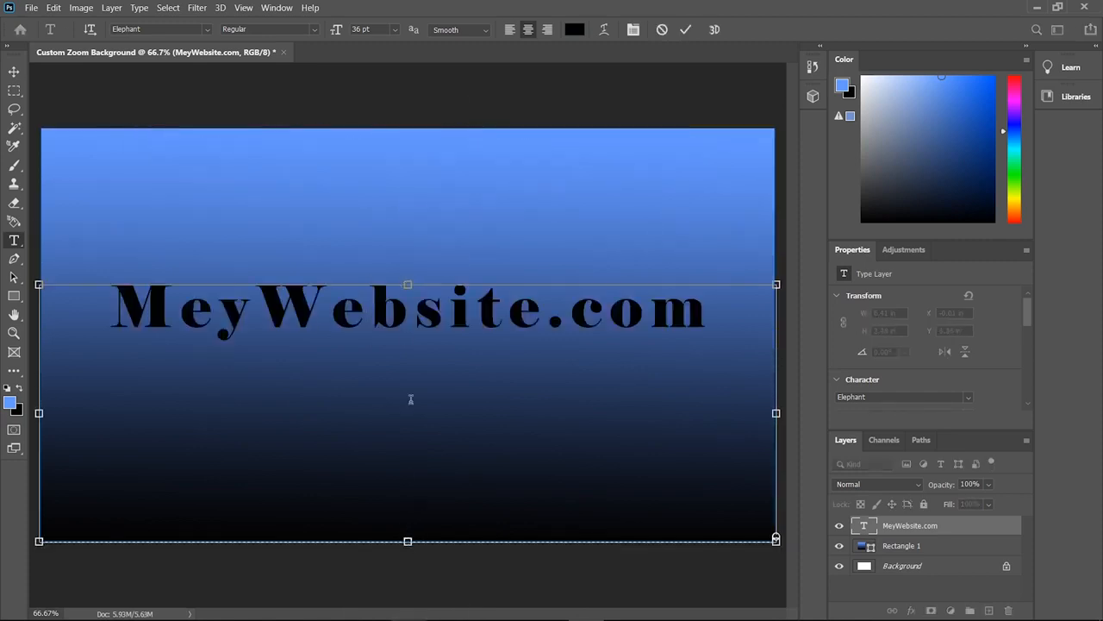
left_click_drag(407, 284, 407, 457)
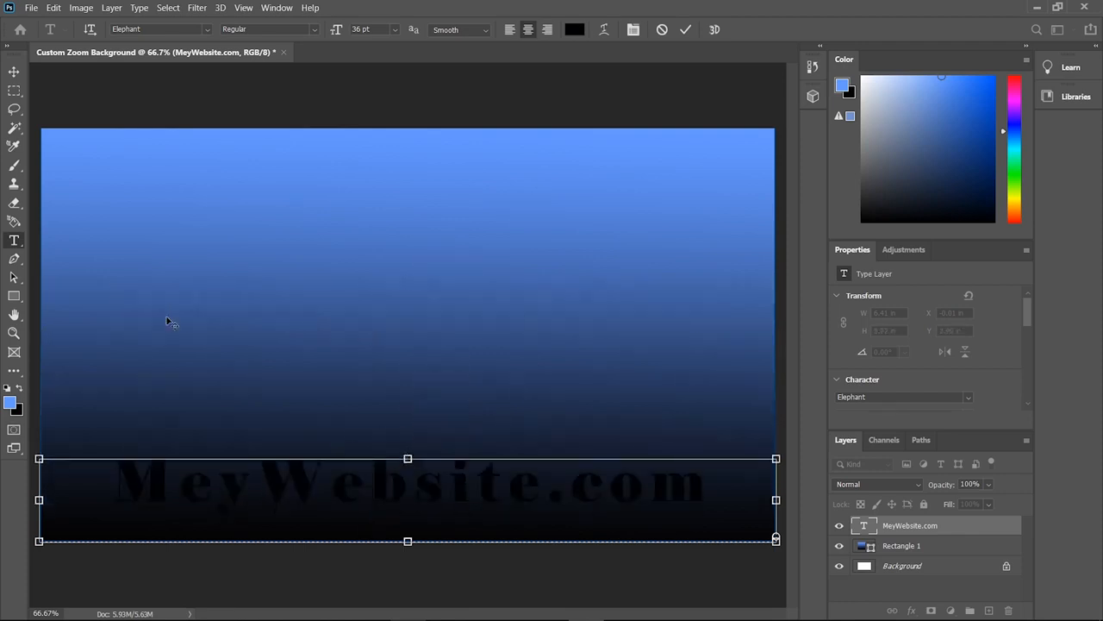
Move the MeyWebsite.com text near the canvas top at about Y 0.19 in, narrow its box to the 6.4 in canvas width, and commit
left_click(14, 72)
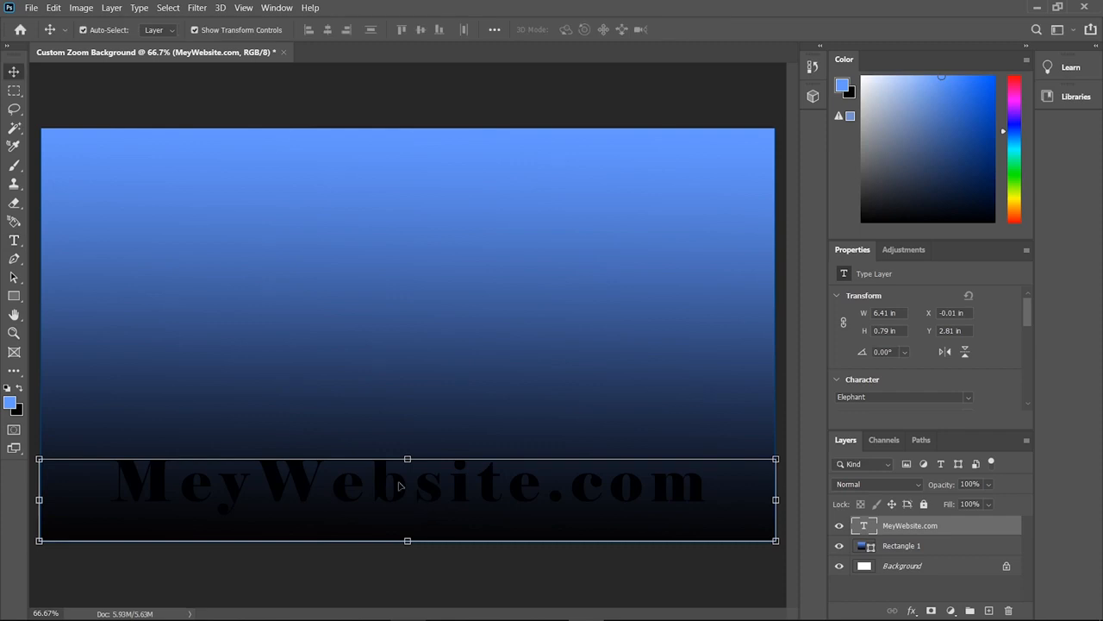
left_click_drag(388, 479, 380, 179)
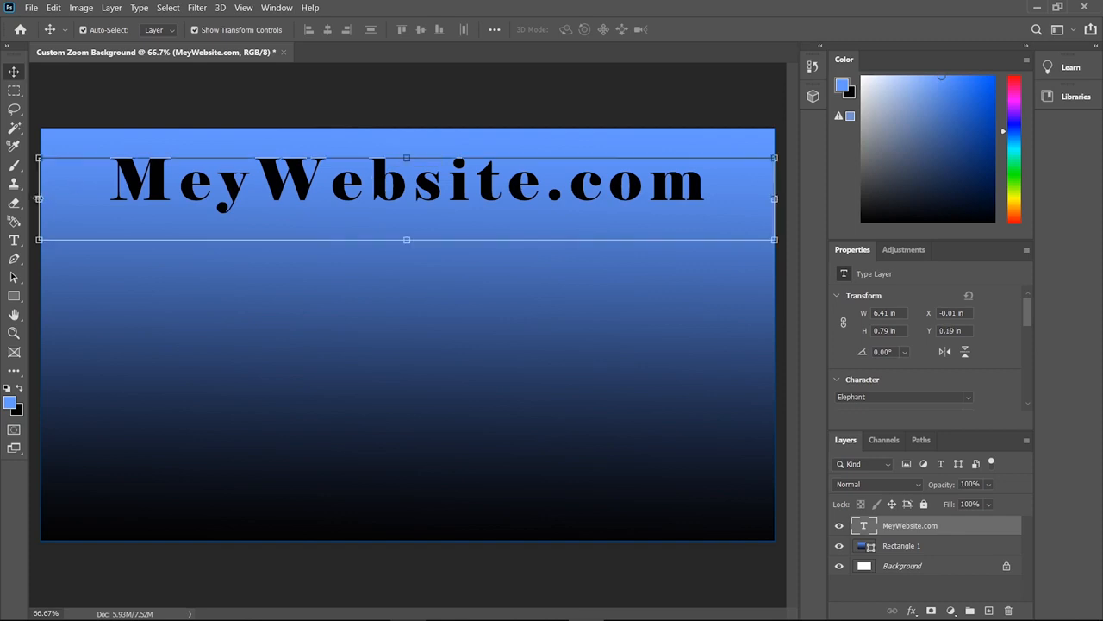
left_click_drag(38, 200, 40, 199)
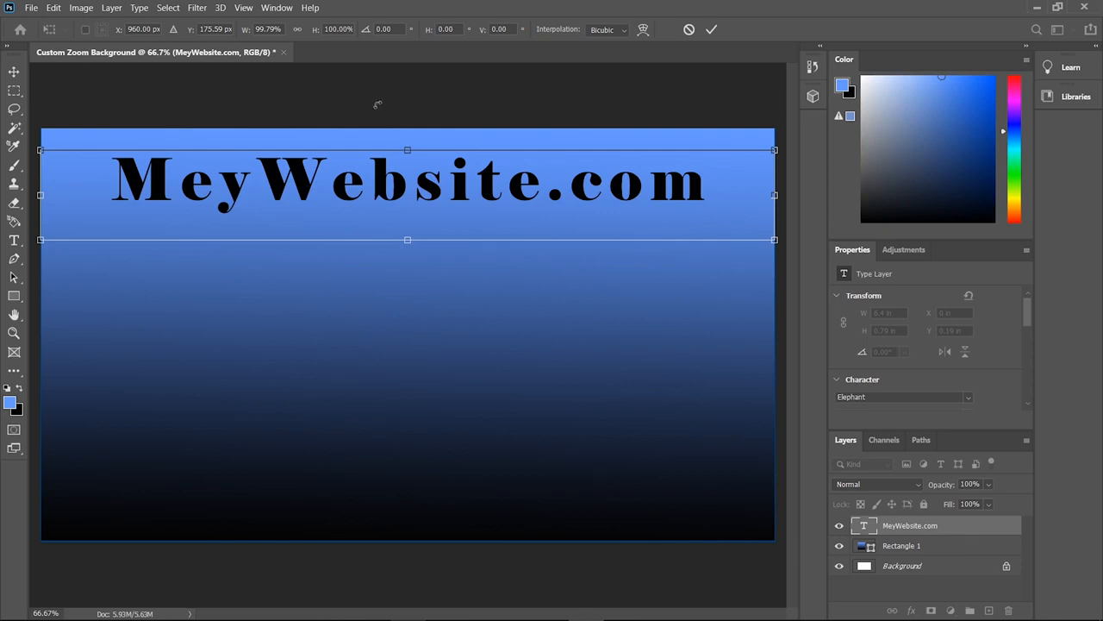
left_click(32, 9)
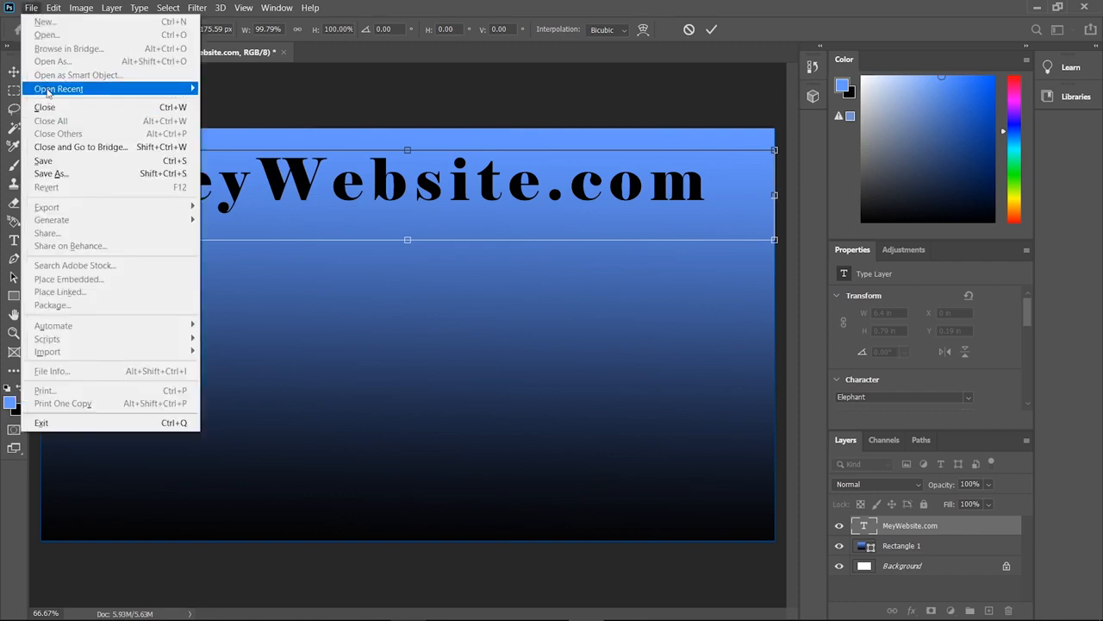
left_click(32, 8)
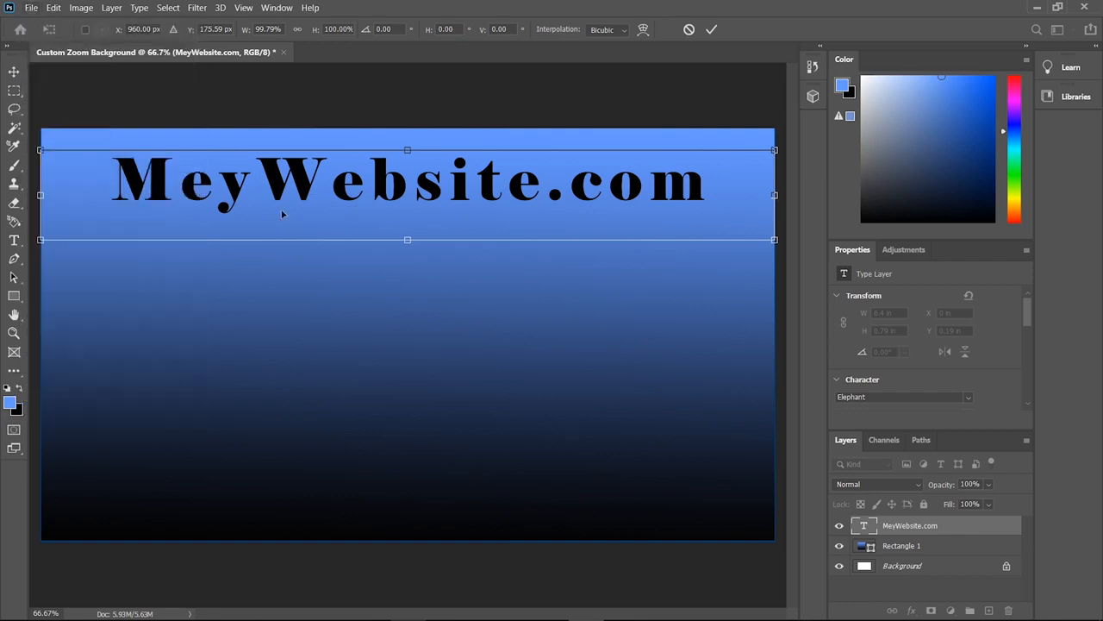
left_click(14, 71)
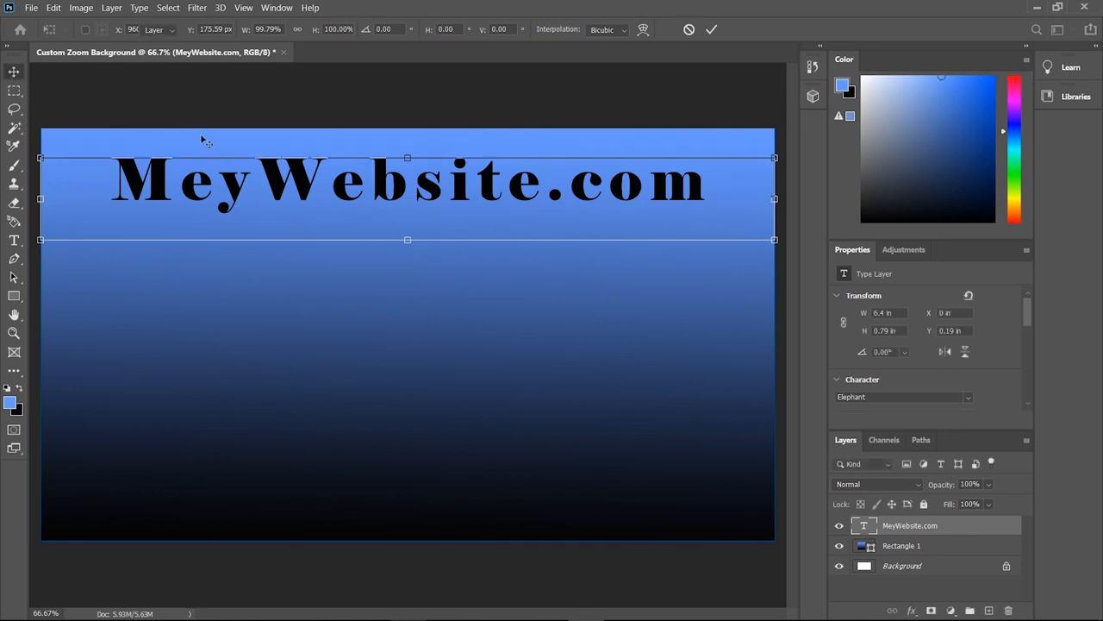
left_click(194, 116)
Open MeyWebsite Logo design 4 pro 150 from the New Logo and branding folder and place the logo in the background's lower-right corner
left_click(31, 8)
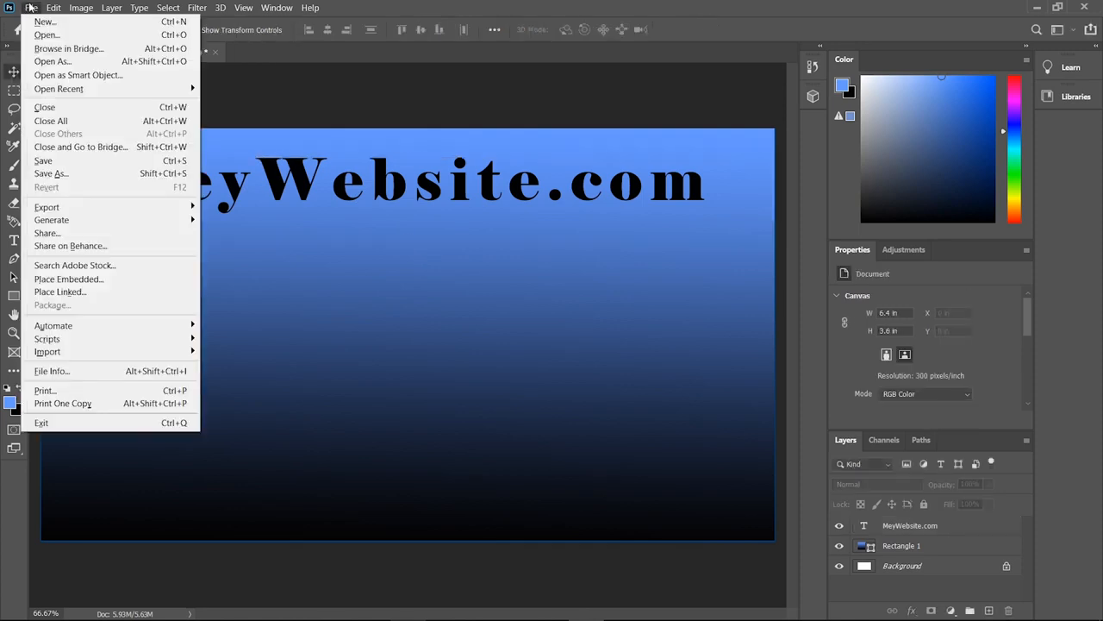
left_click(46, 35)
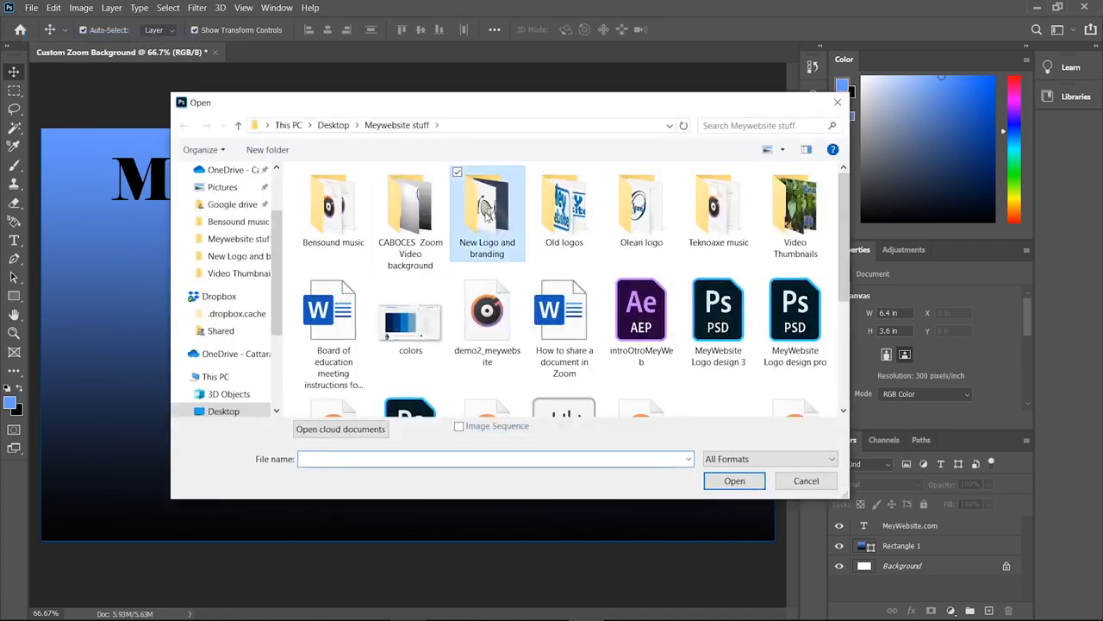
double_click(488, 216)
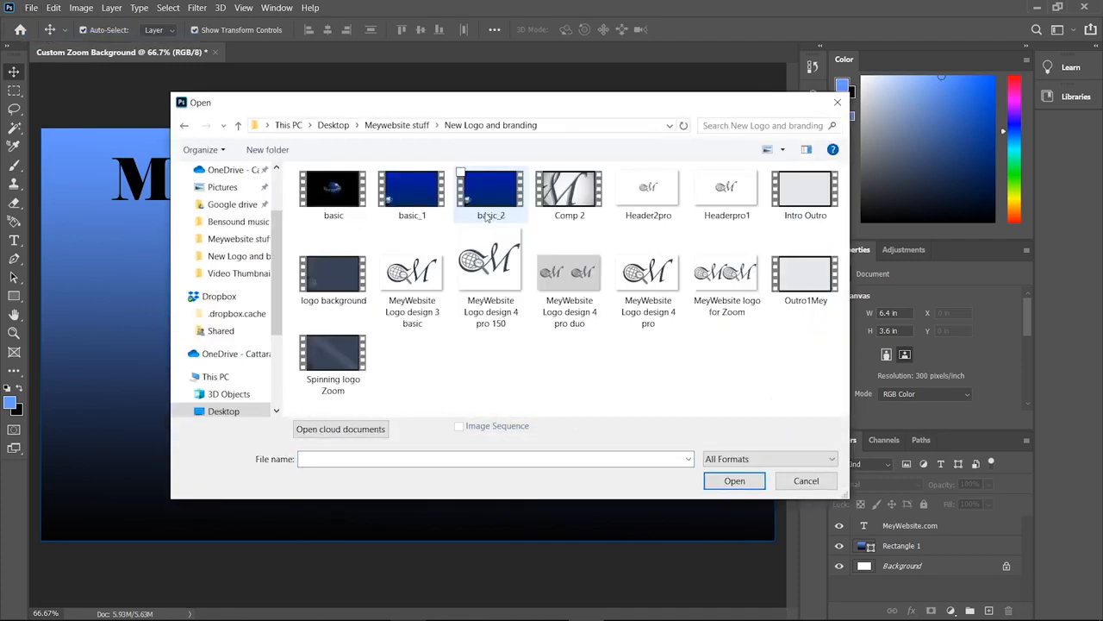
double_click(510, 260)
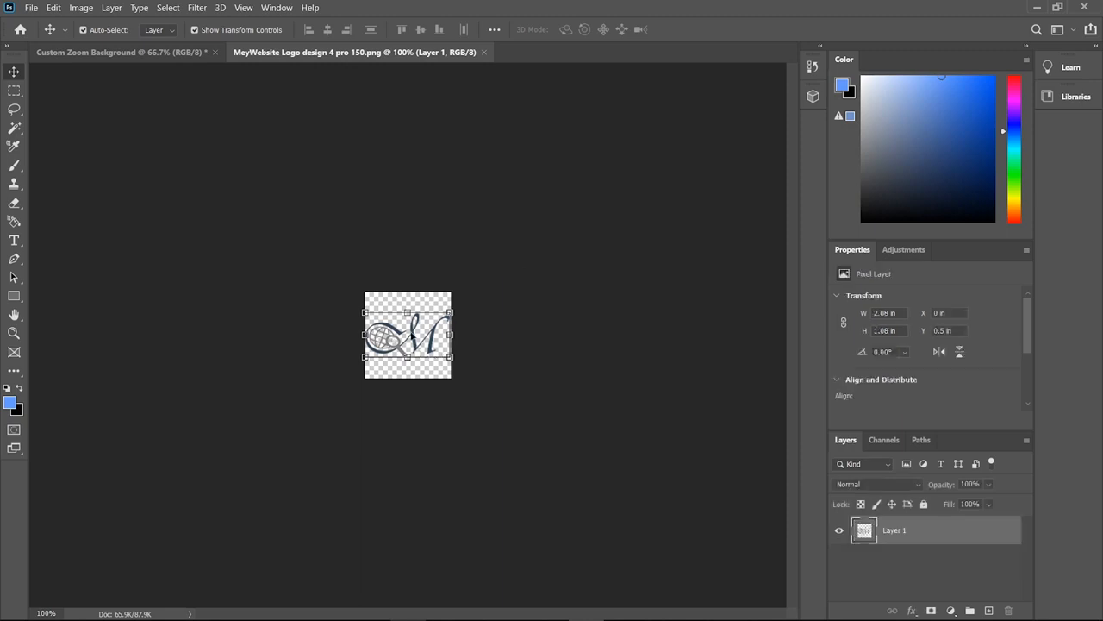
left_click_drag(410, 332, 730, 513)
left_click(508, 351)
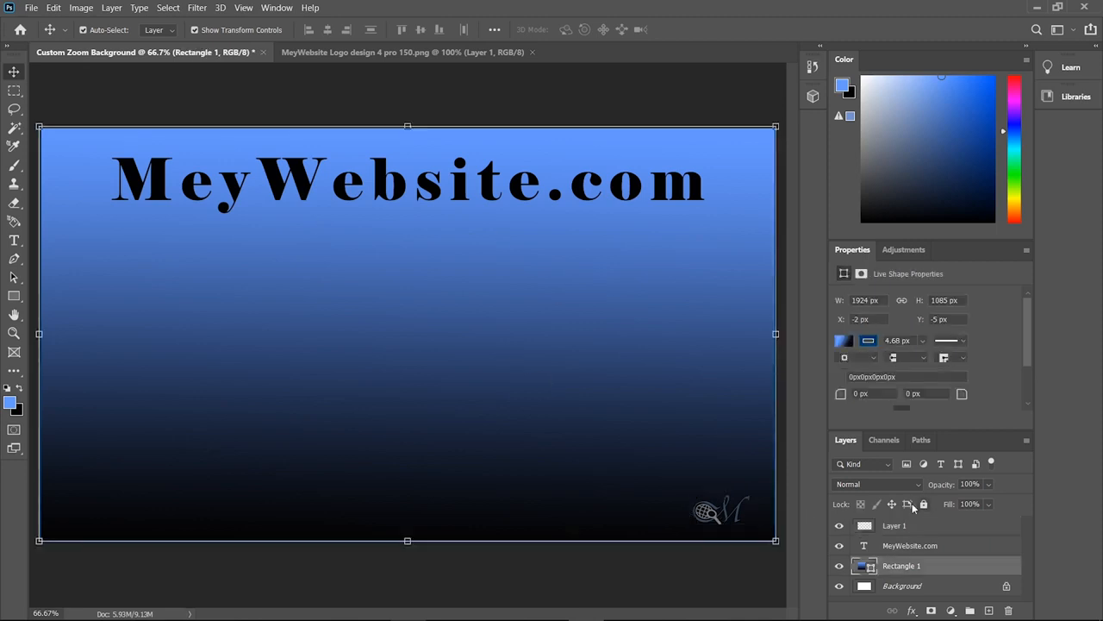
Change the font of the whole MeyWebsite.com text to Edwardian Script ITC
left_click(902, 551)
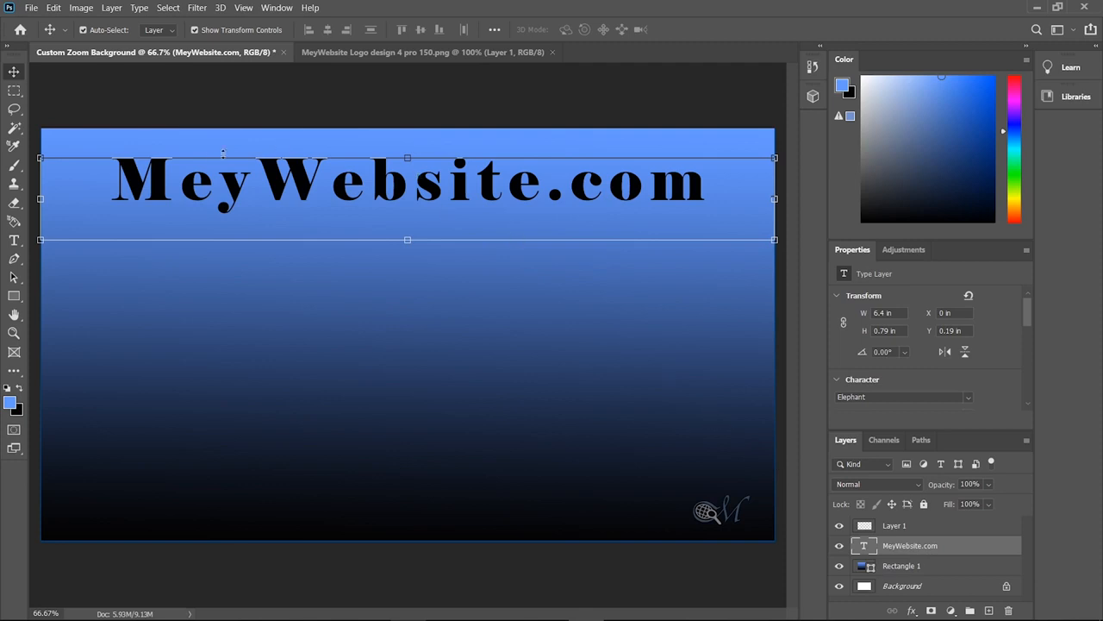
left_click(18, 242)
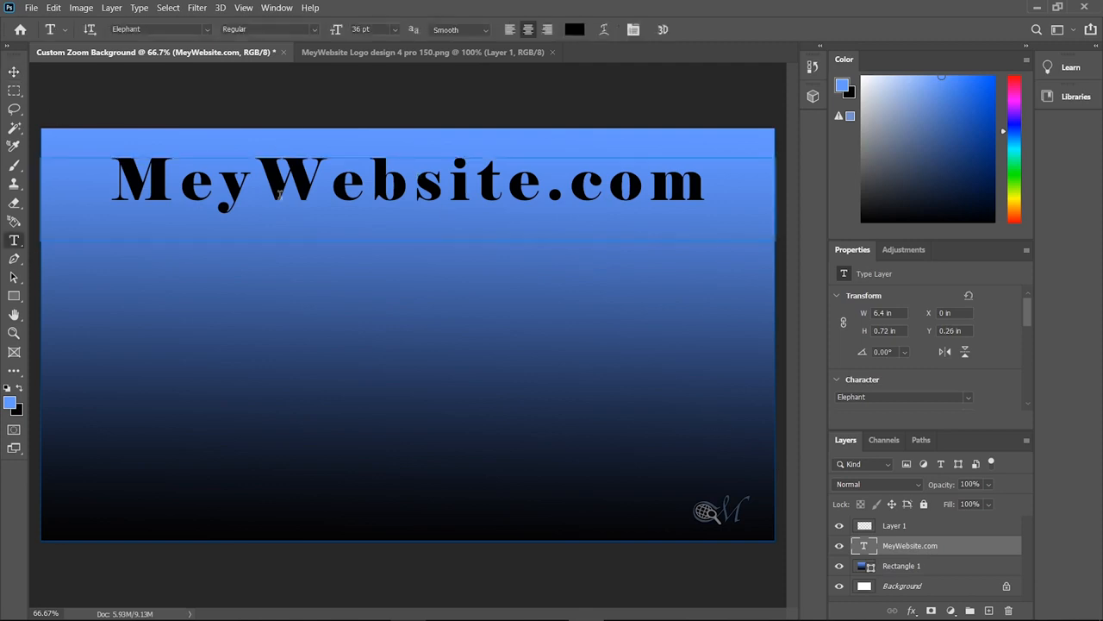
triple_click(441, 191)
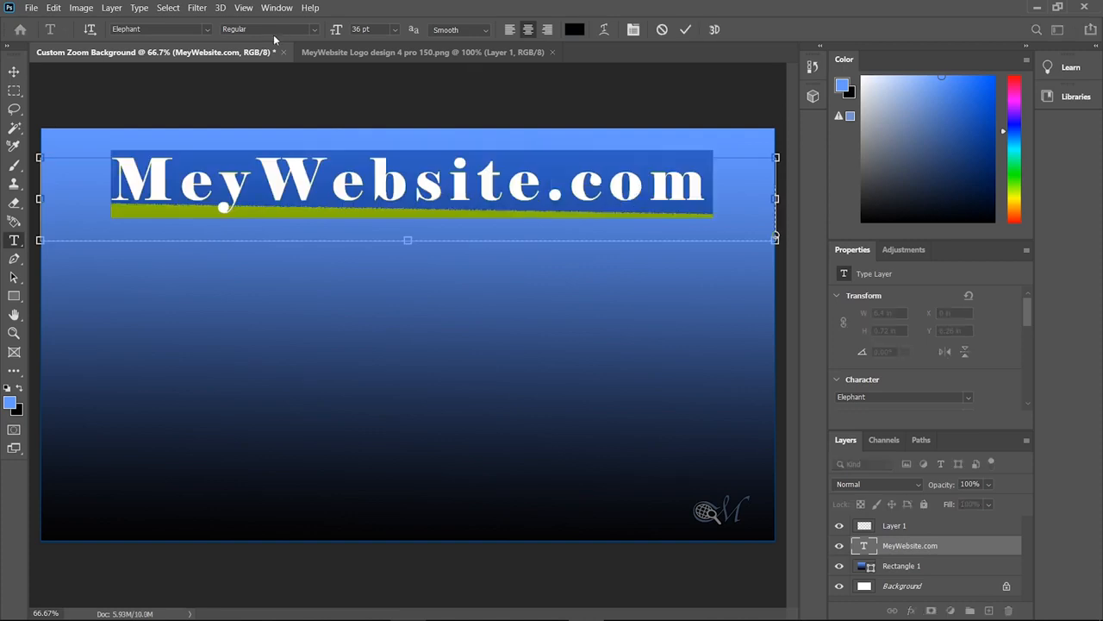
left_click(207, 30)
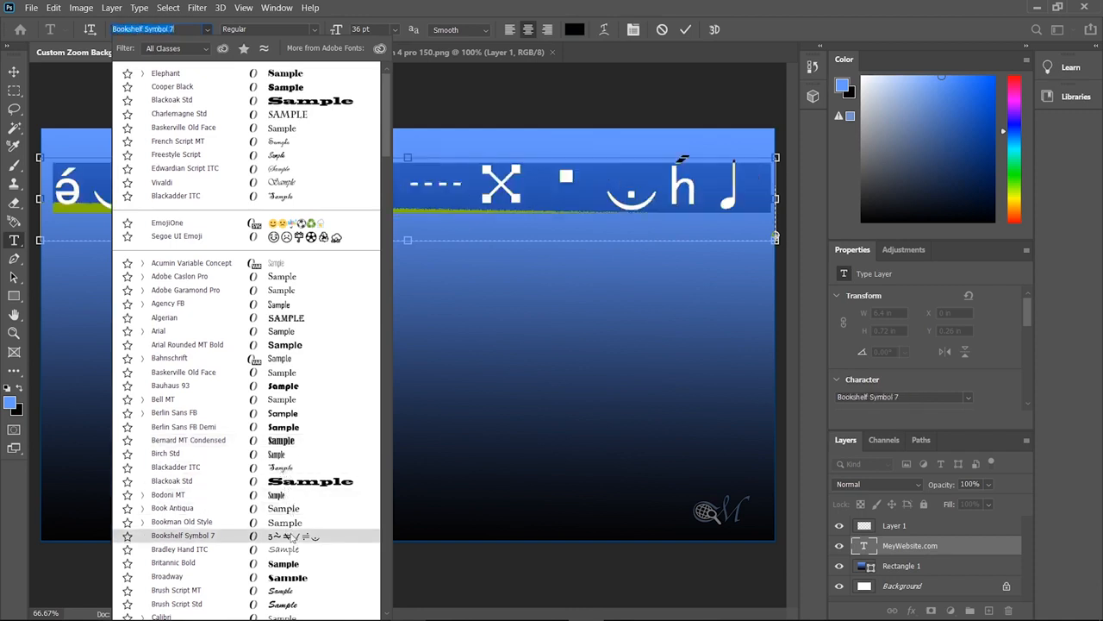
scroll(293, 536, "down", 1)
scroll(291, 538, "down", 7)
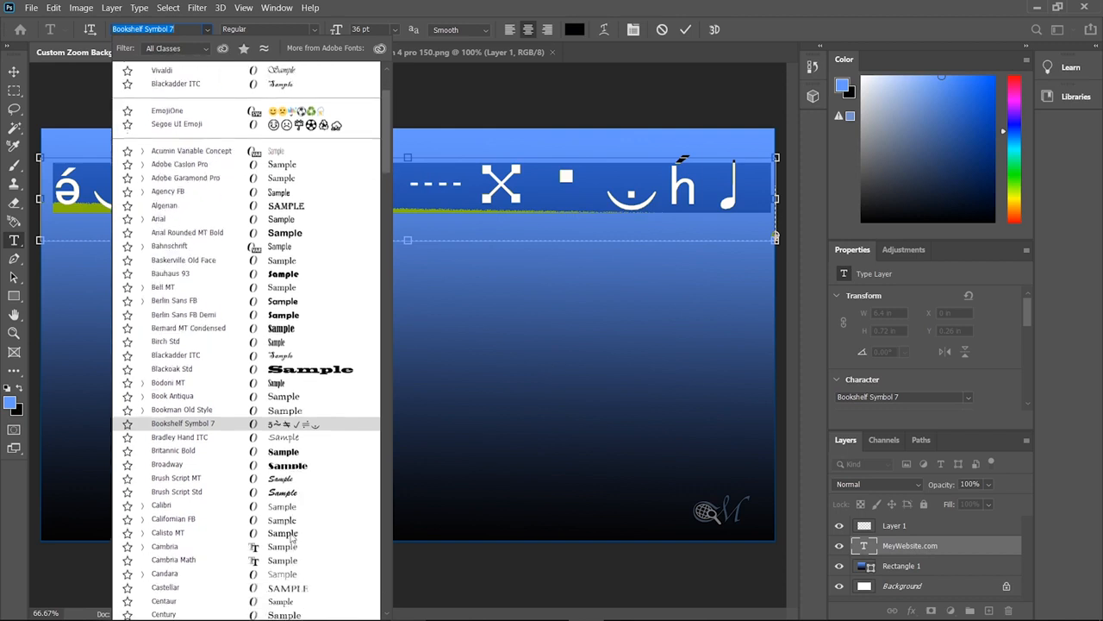
scroll(291, 538, "down", 5)
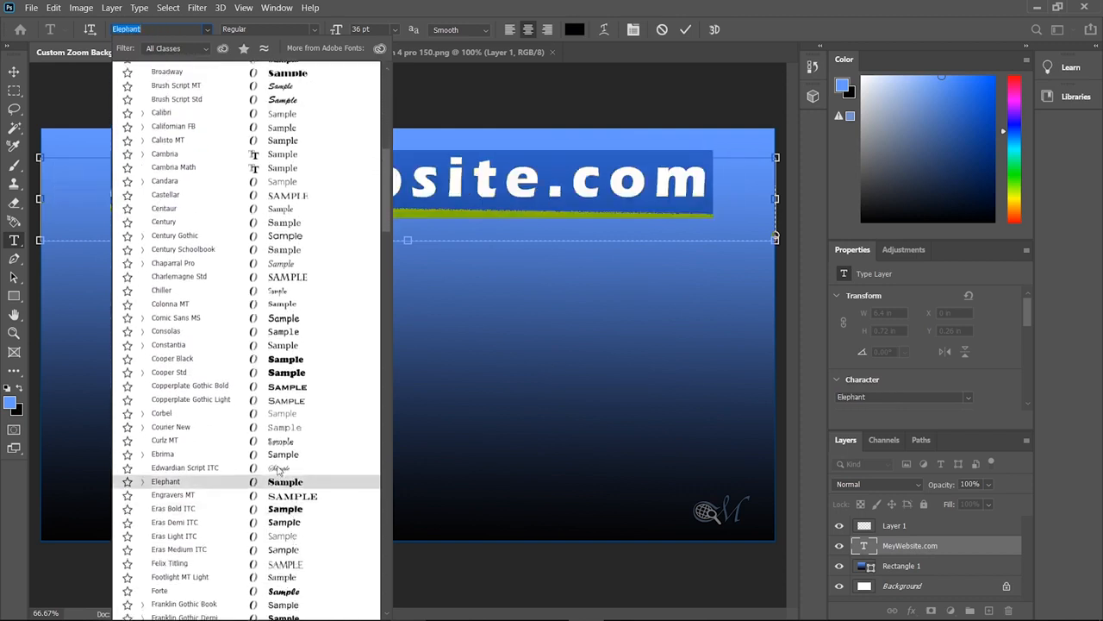
left_click(253, 469)
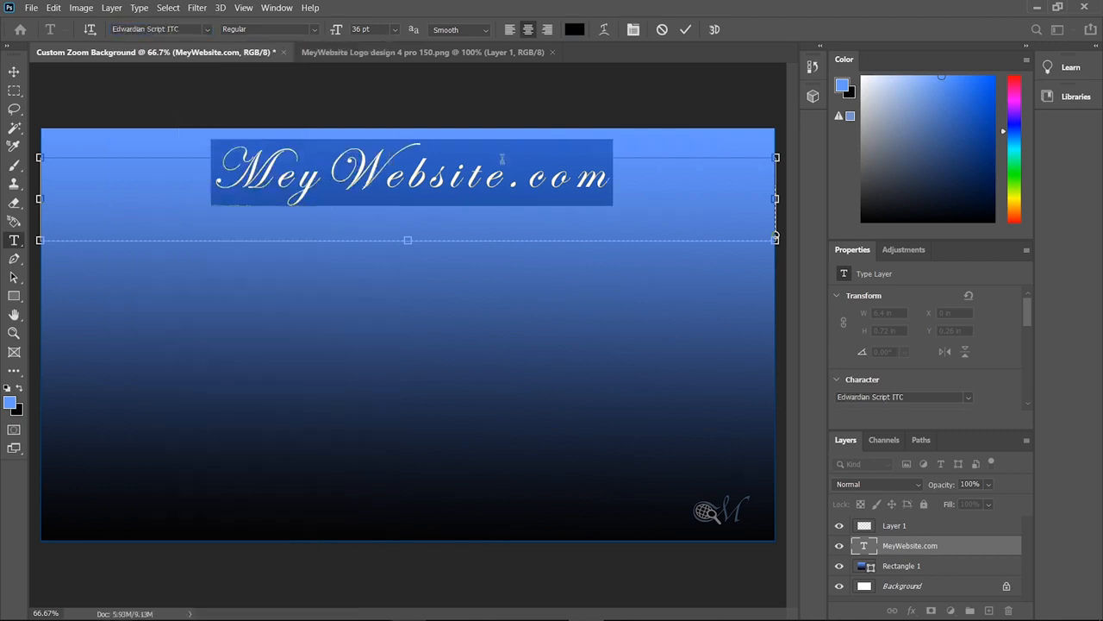
Set the MeyWebsite.com text size to 48 pt and commit the text
left_click(396, 29)
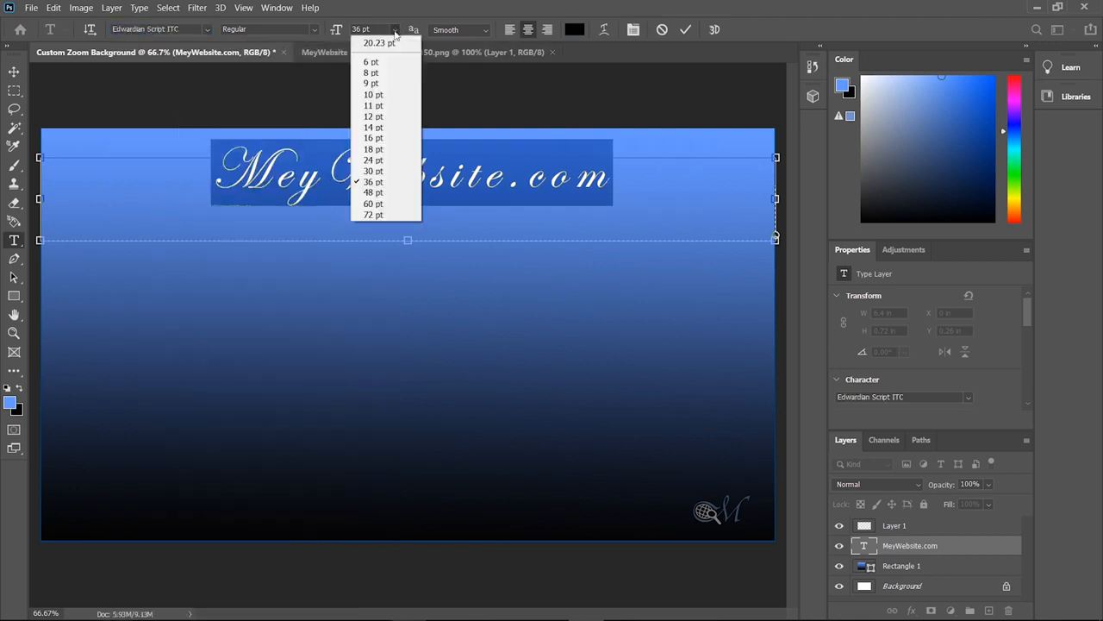
left_click(377, 192)
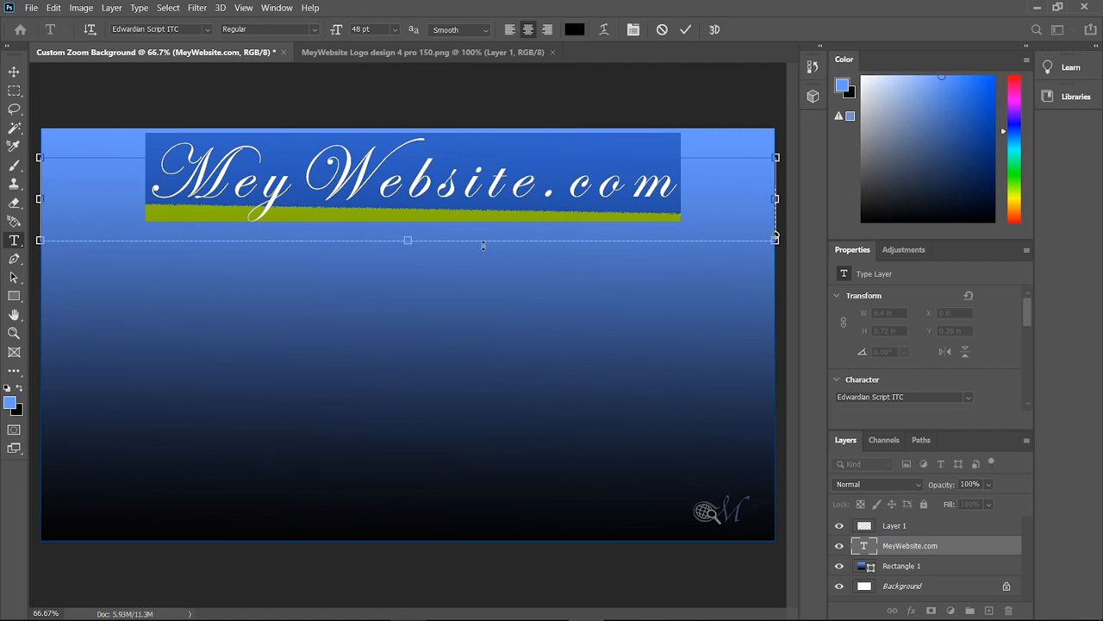
left_click(14, 72)
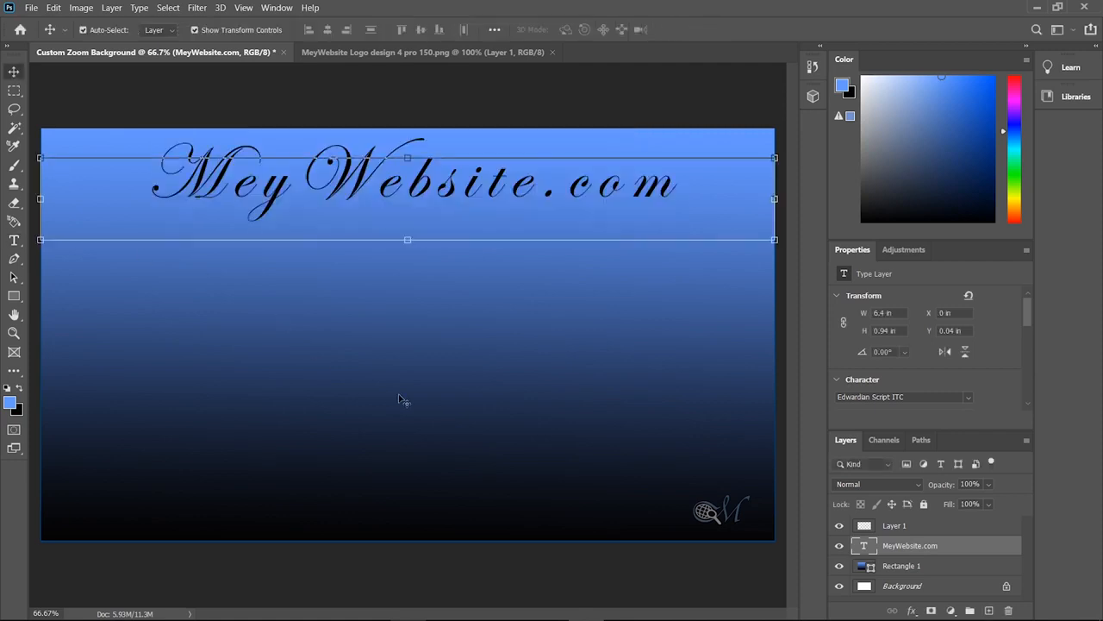
left_click(392, 338)
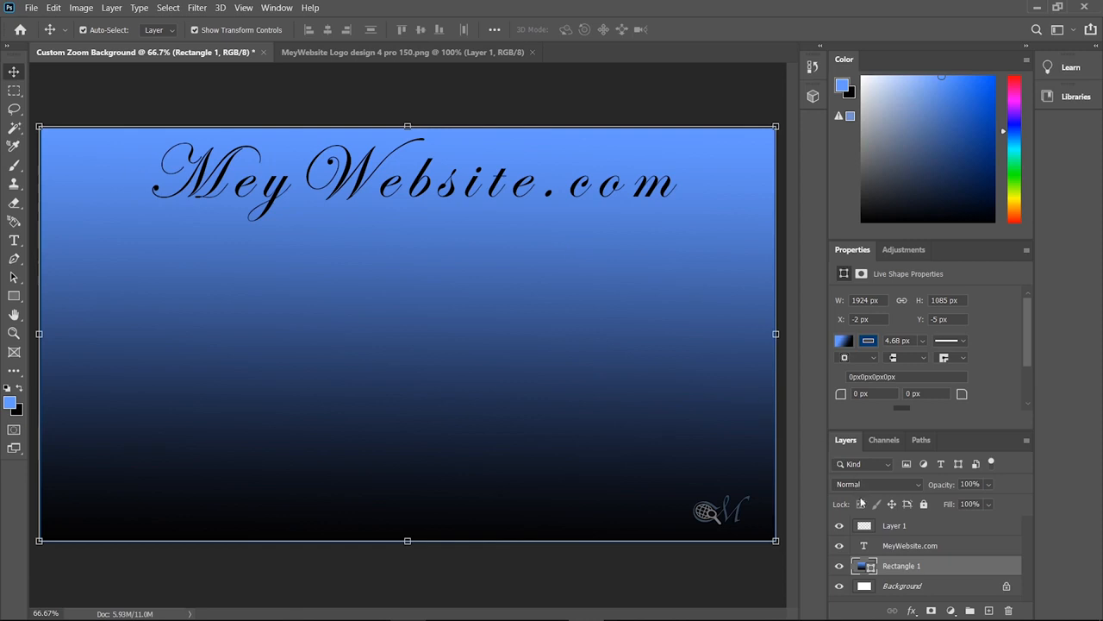
Add Bevel & Emboss with Contour and a Stroke to the MeyWebsite.com layer through its blending options
left_click(912, 546)
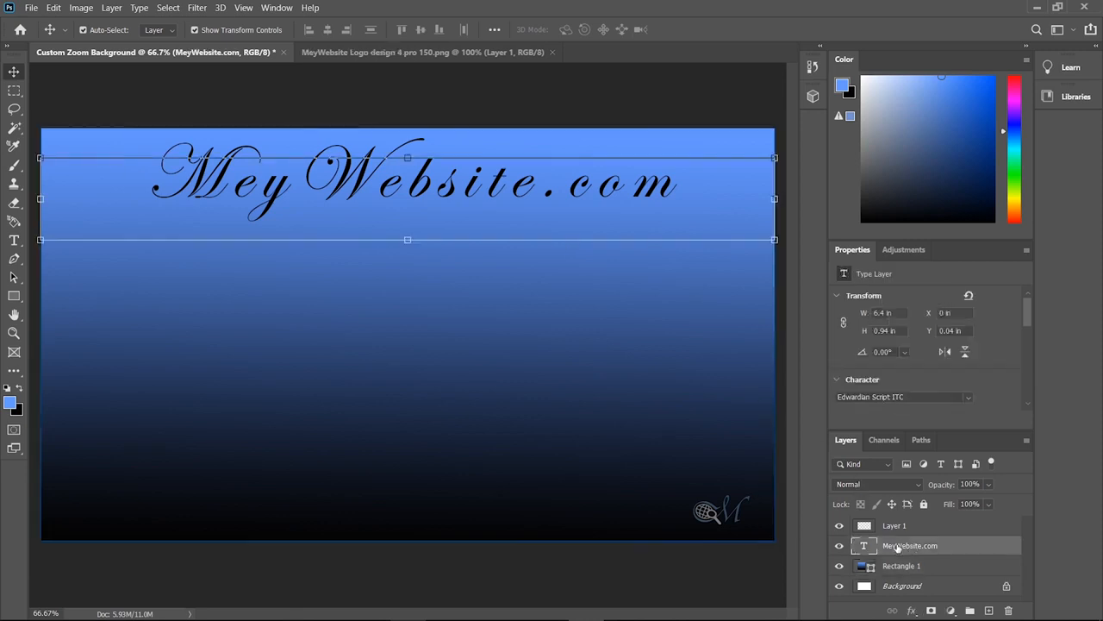
right_click(899, 546)
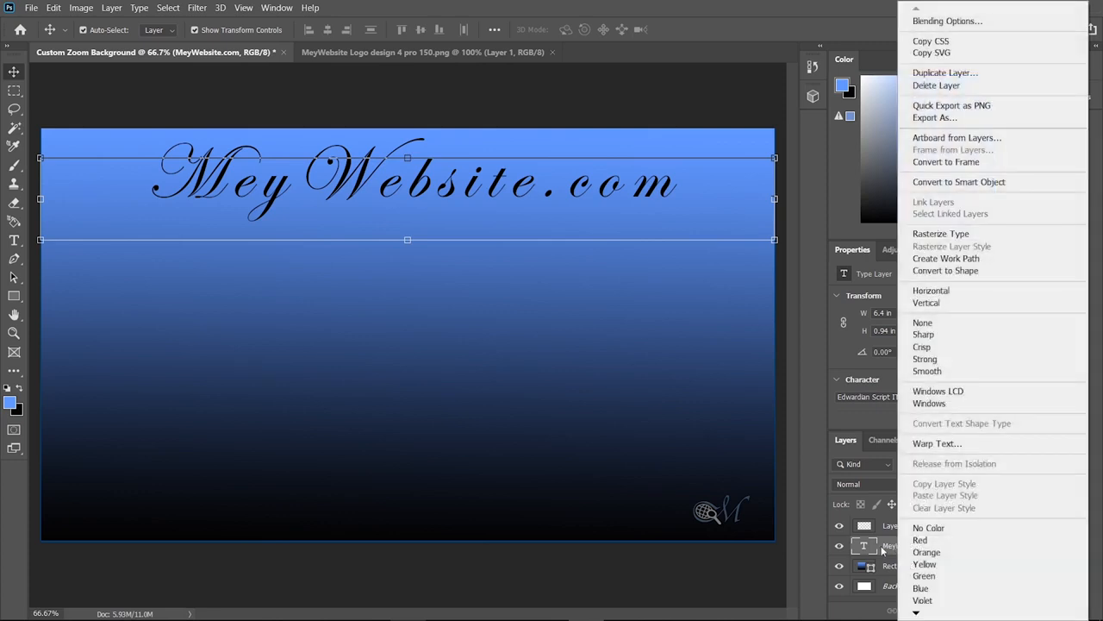
left_click(935, 22)
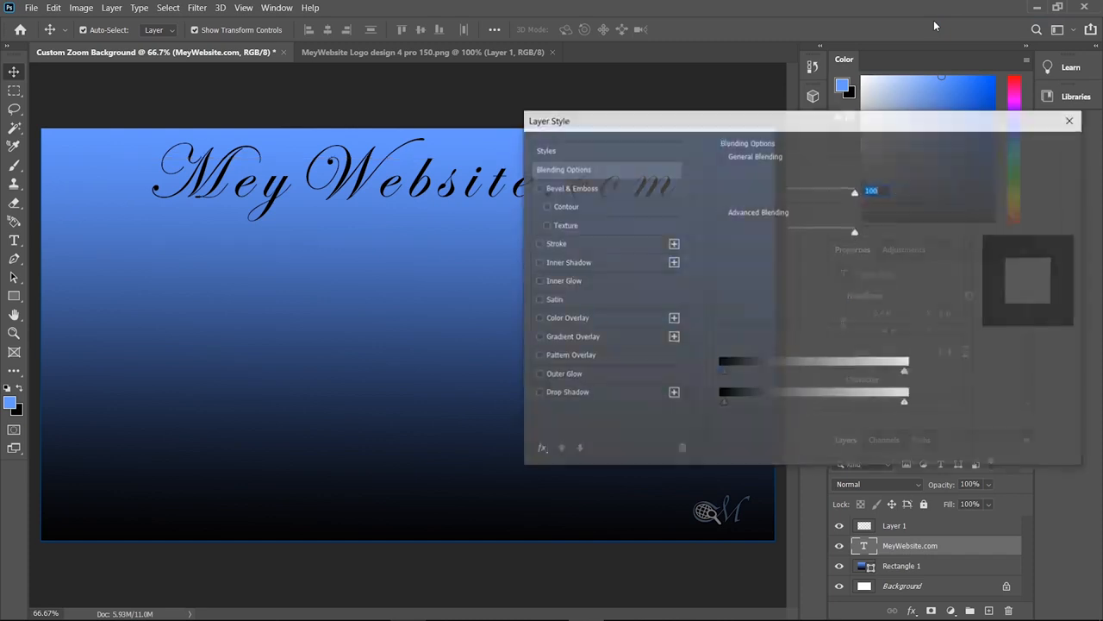
left_click(537, 187)
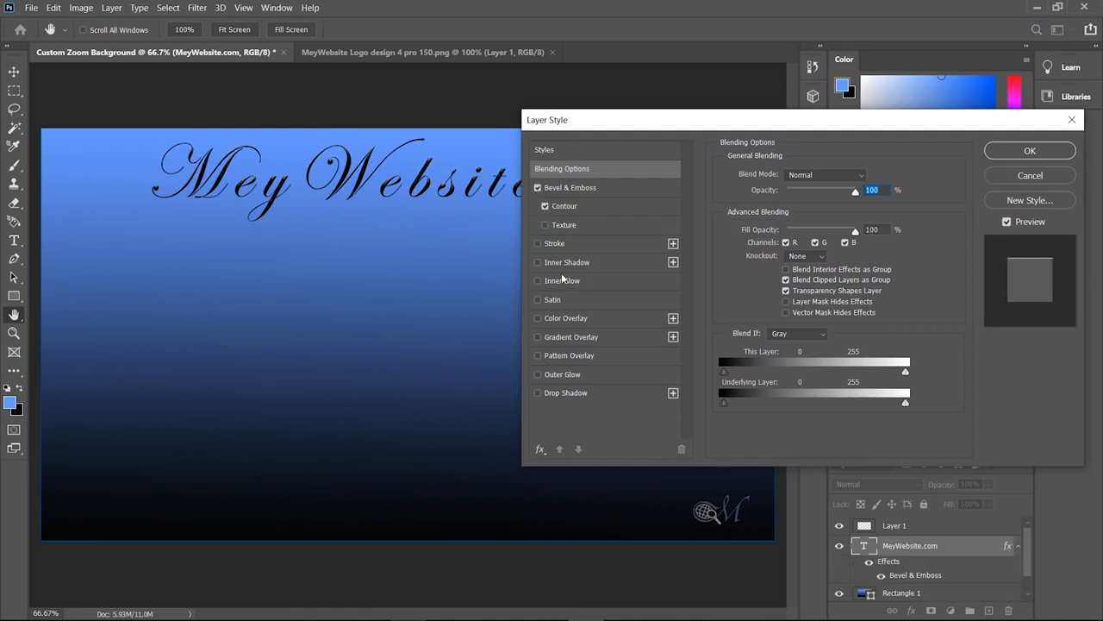
left_click(538, 244)
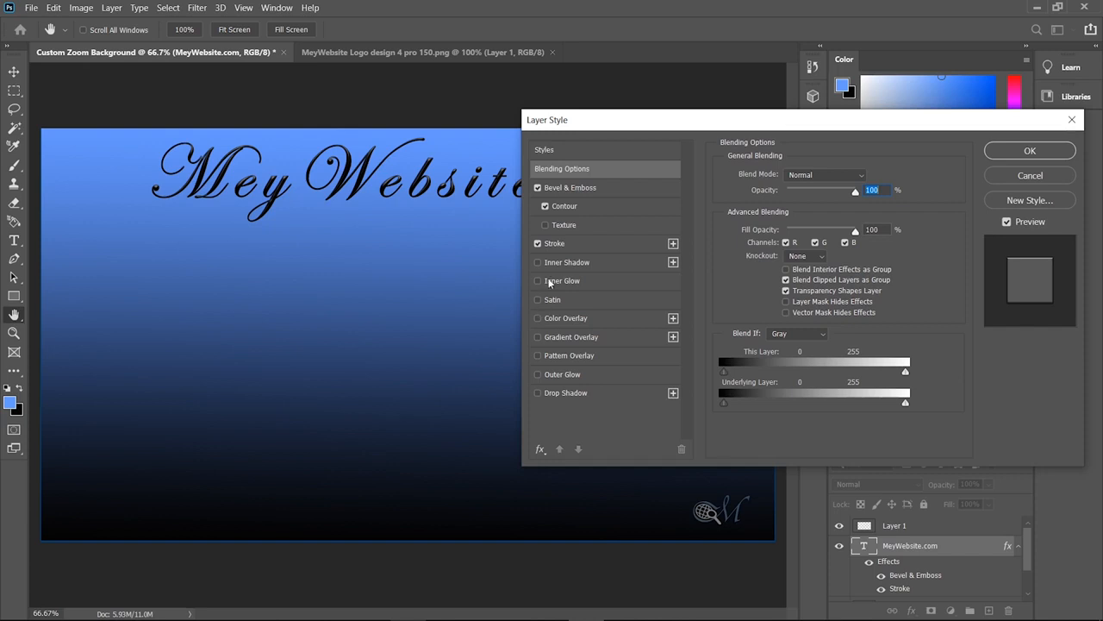
Add Inner Glow and Outer Glow to the MeyWebsite.com layer and set its fill opacity to 74%
left_click(538, 281)
left_click(538, 263)
left_click(537, 375)
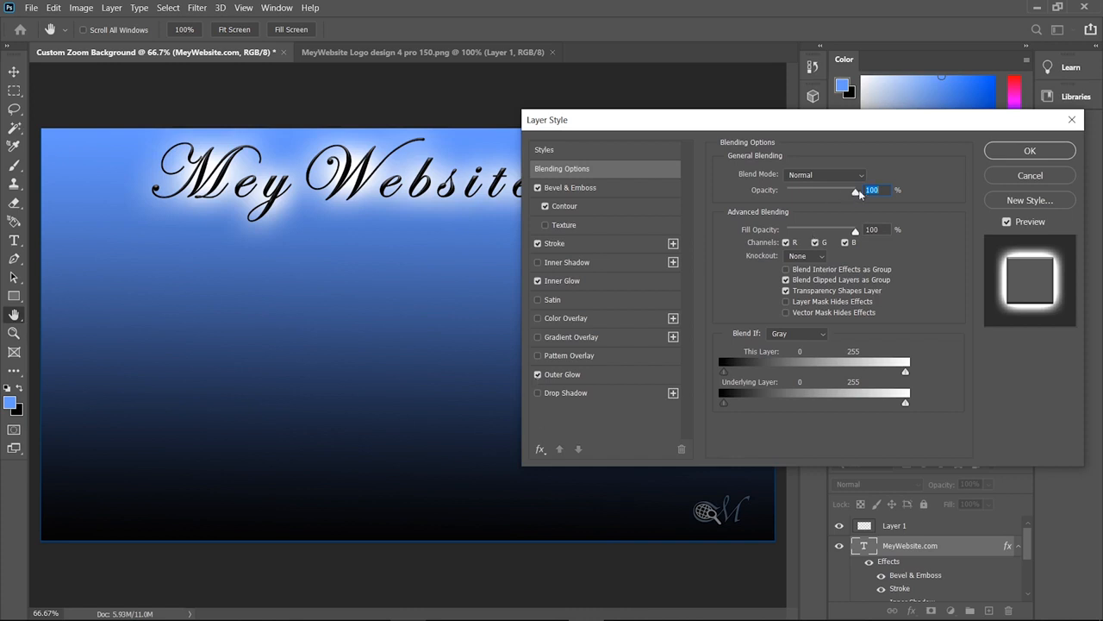
mouse_move(857, 192)
left_mouse_down()
mouse_move(803, 193)
mouse_move(868, 197)
left_mouse_up()
left_click_drag(860, 235, 838, 233)
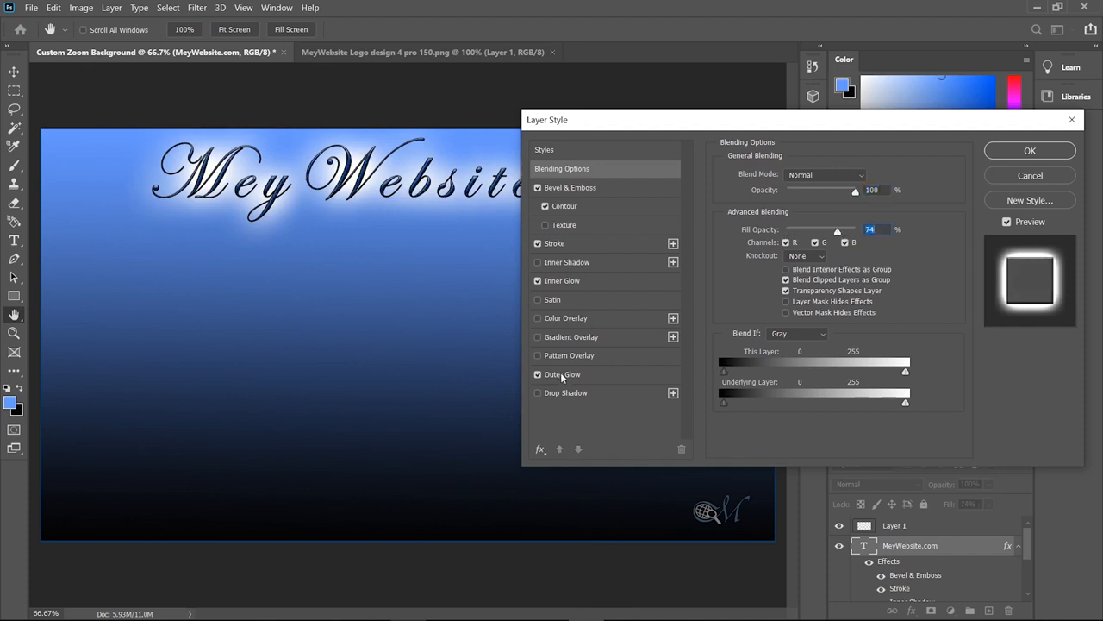
Replace the MeyWebsite.com layer's Outer Glow with a Drop Shadow, set its fill opacity to 93%, and apply the layer style
left_click(537, 375)
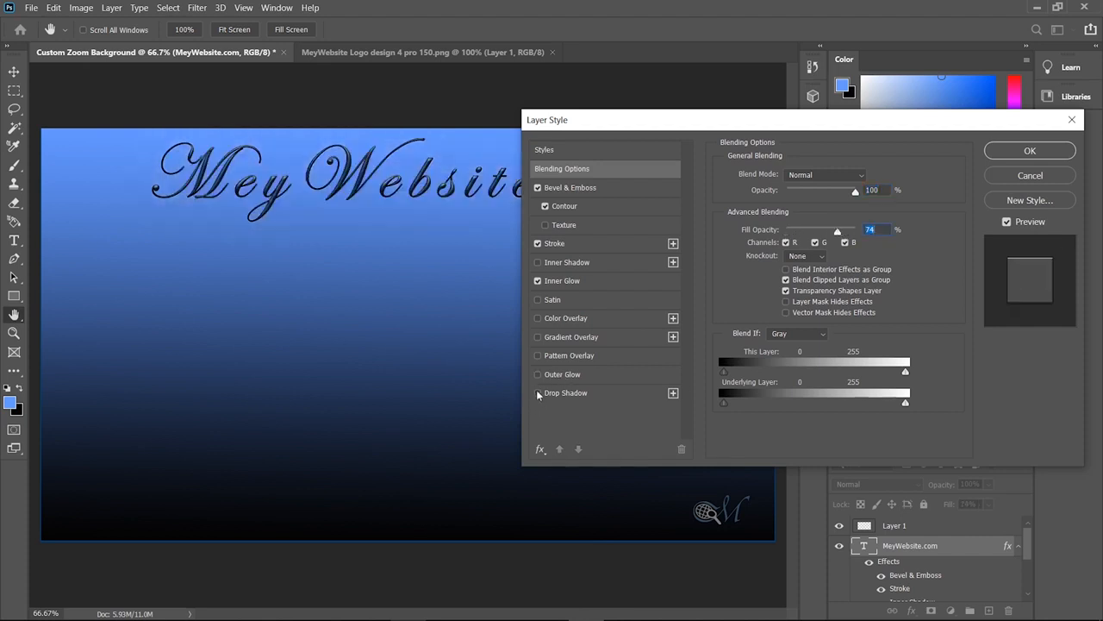
left_click(538, 393)
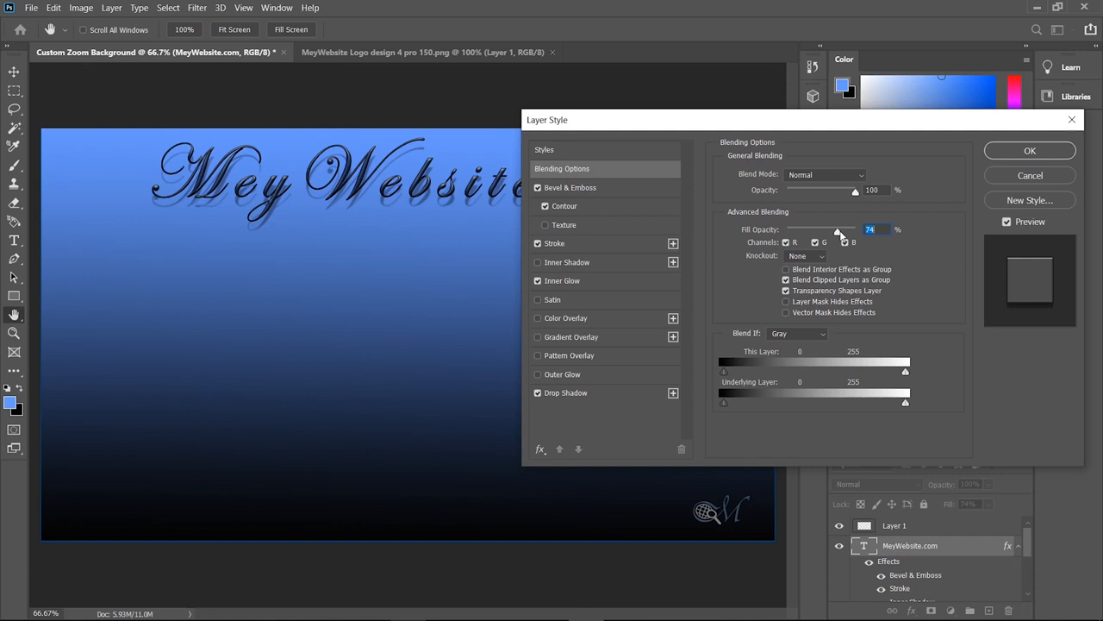
mouse_move(840, 234)
left_mouse_down()
mouse_move(795, 240)
mouse_move(851, 238)
left_mouse_up()
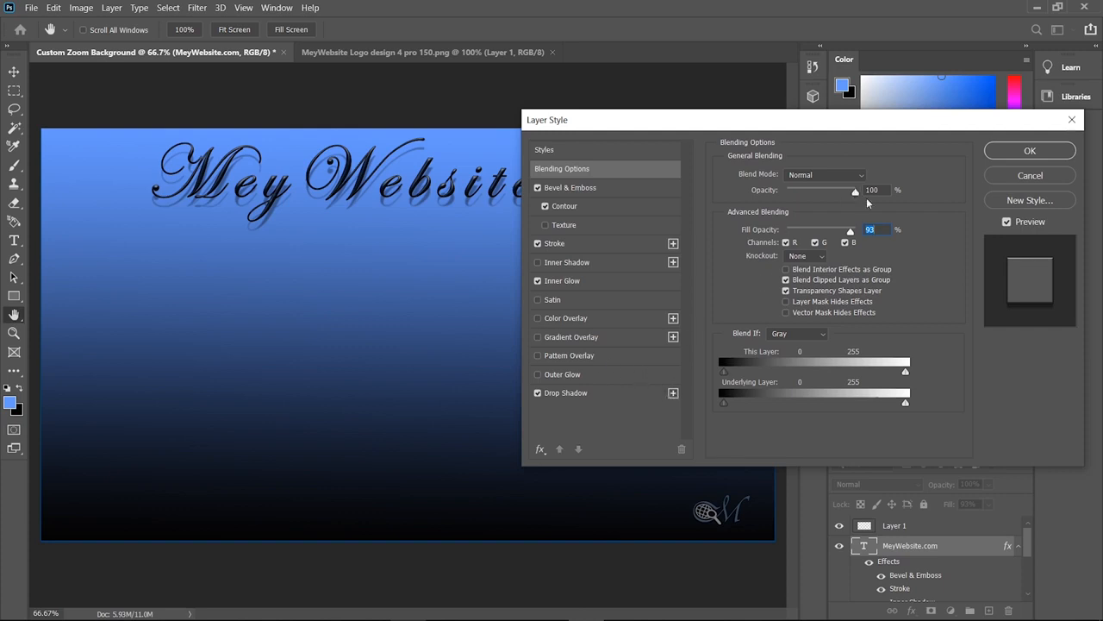
left_click(1031, 152)
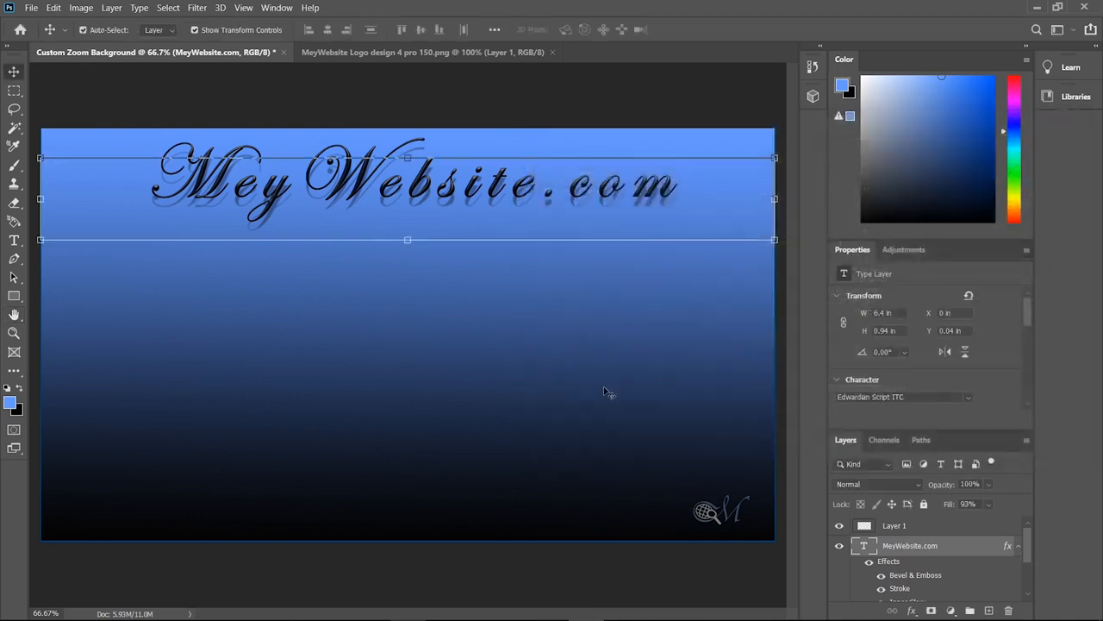
Try to render a Flame filter on the gradient rectangle layer
left_click(411, 329)
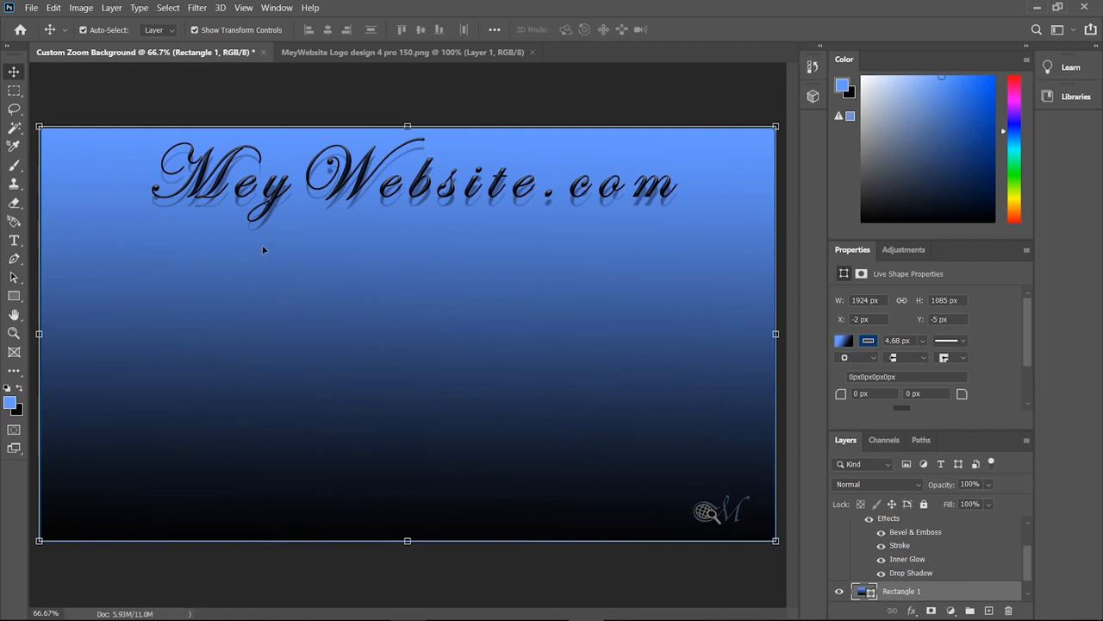
left_click(197, 8)
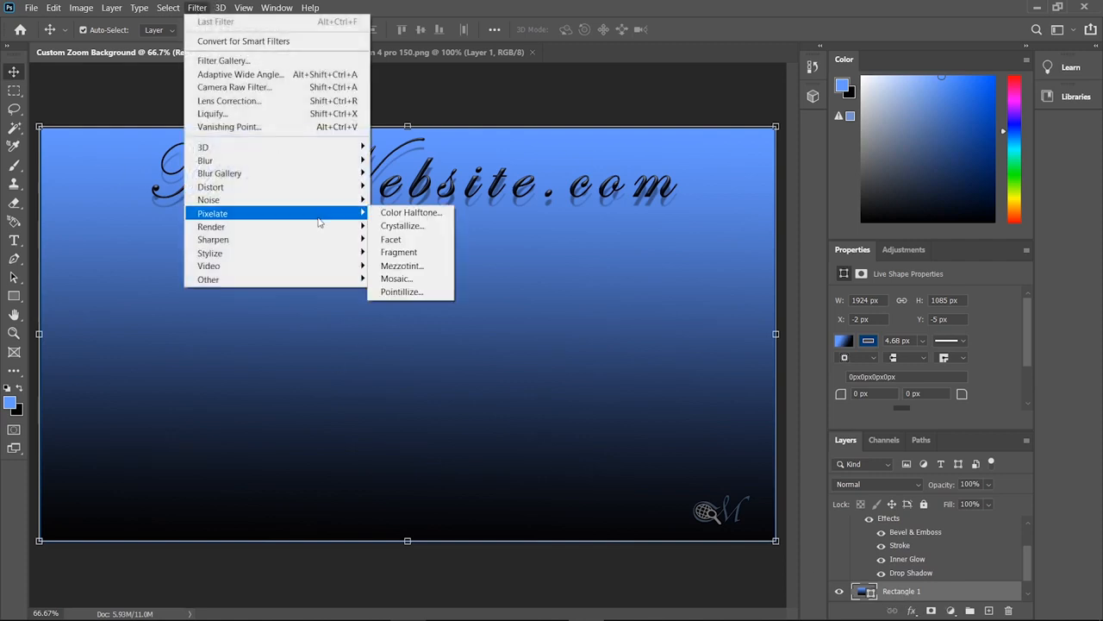
mouse_move(333, 234)
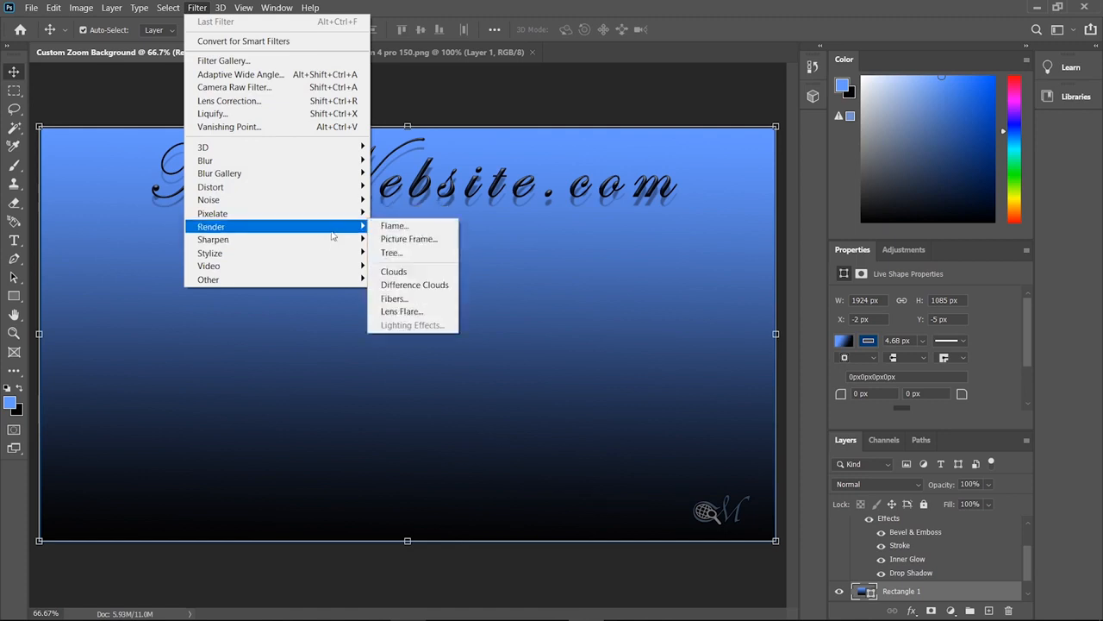
left_click(428, 226)
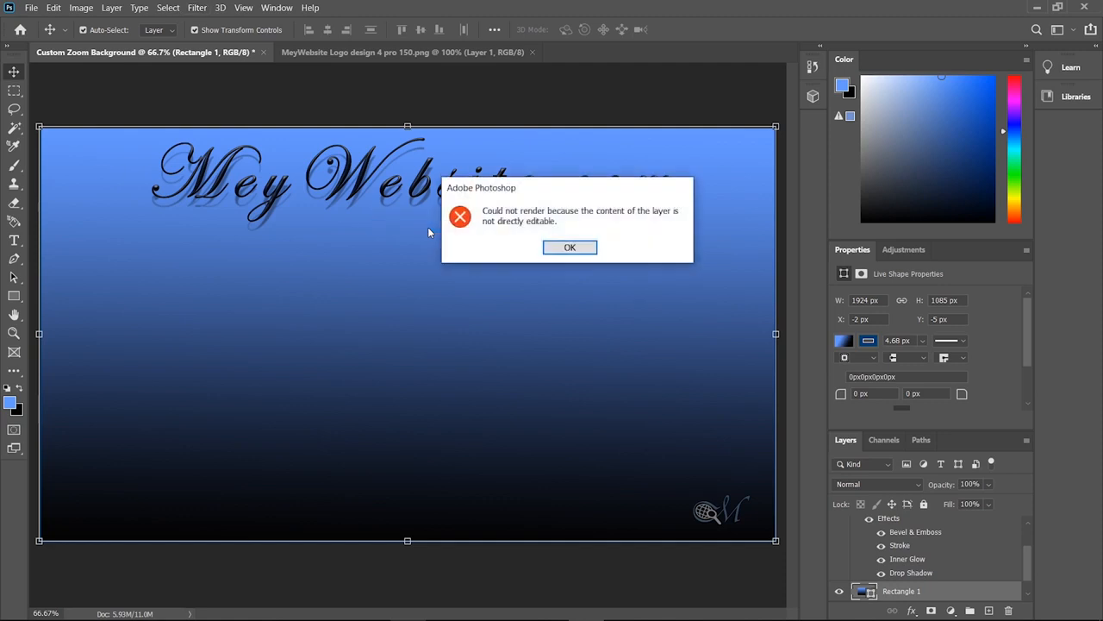
left_click(569, 246)
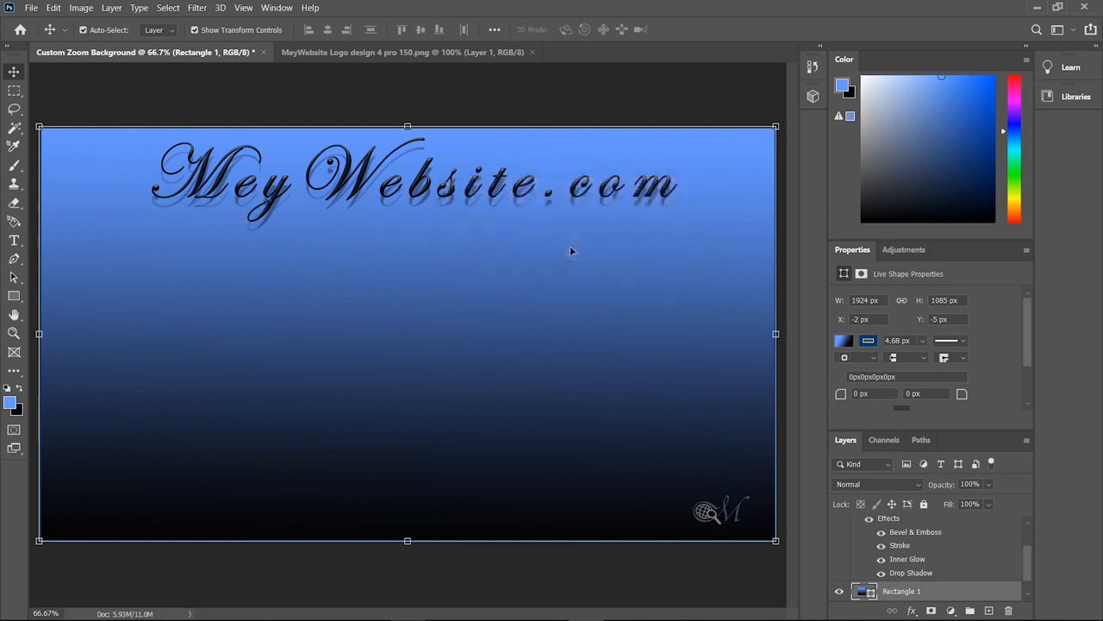
Render Clouds on the gradient rectangle, converting it to a smart object, and undo both changes
left_click(197, 8)
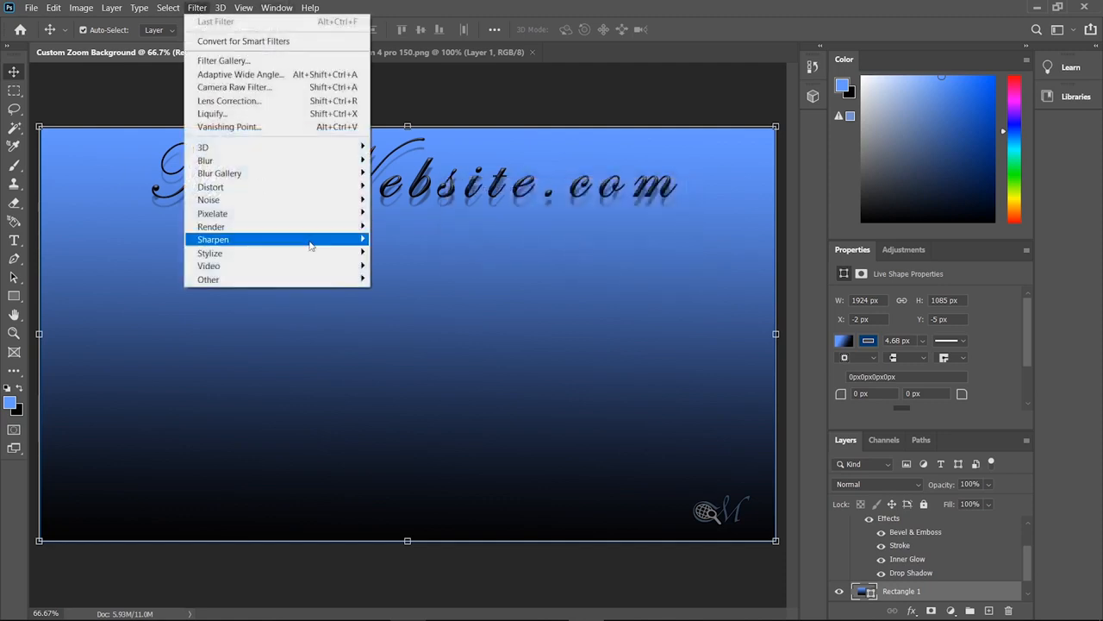
mouse_move(336, 228)
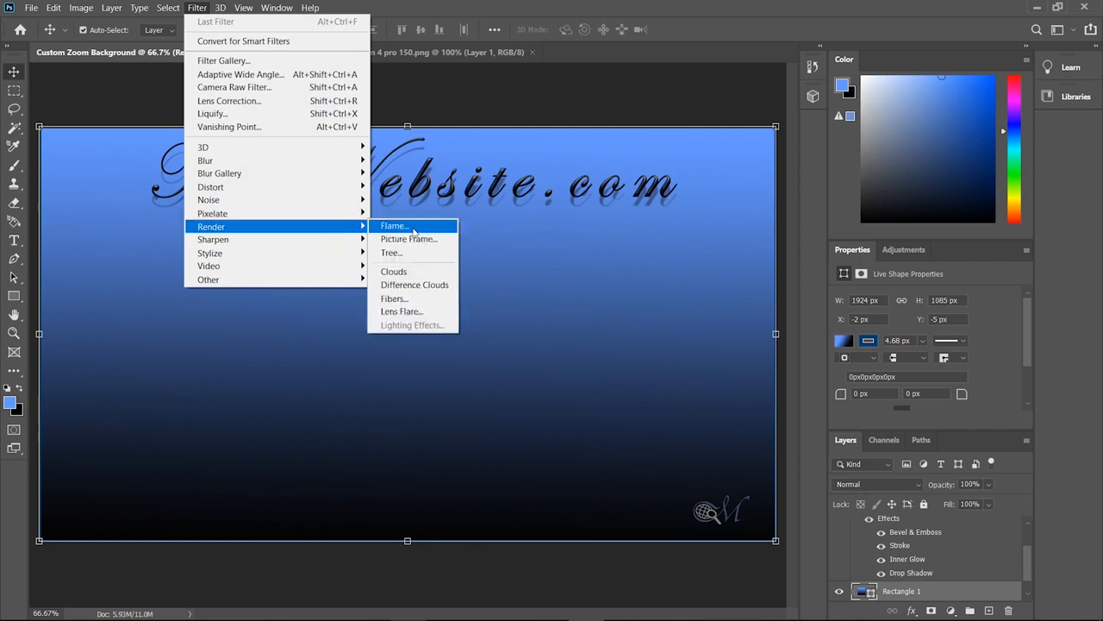
left_click(407, 278)
left_click(571, 253)
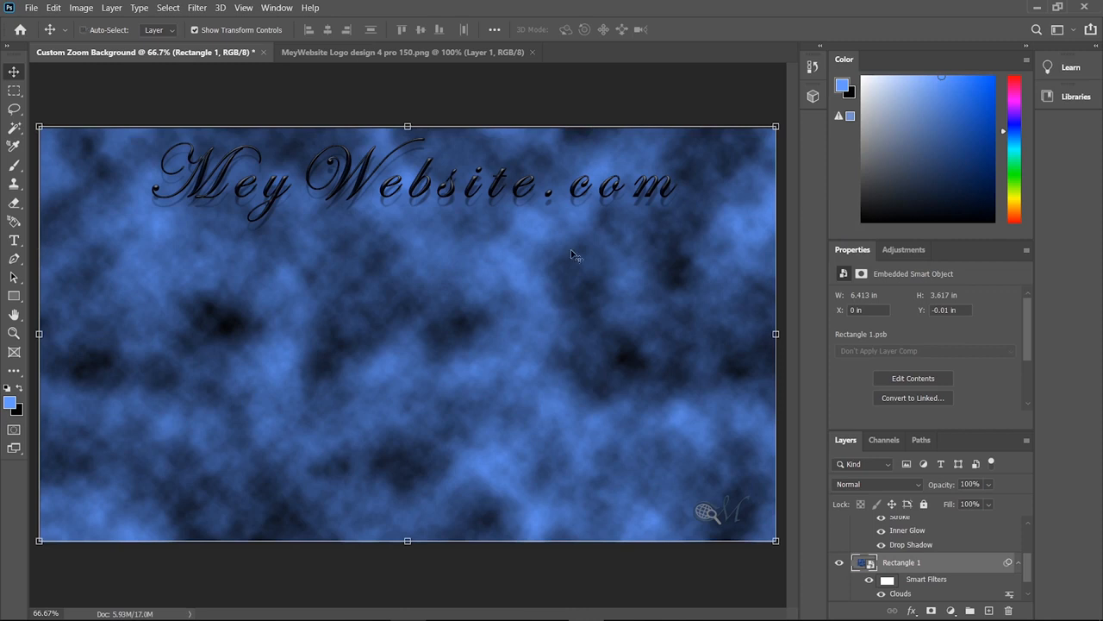
key("ctrl+z")
key("ctrl+z")
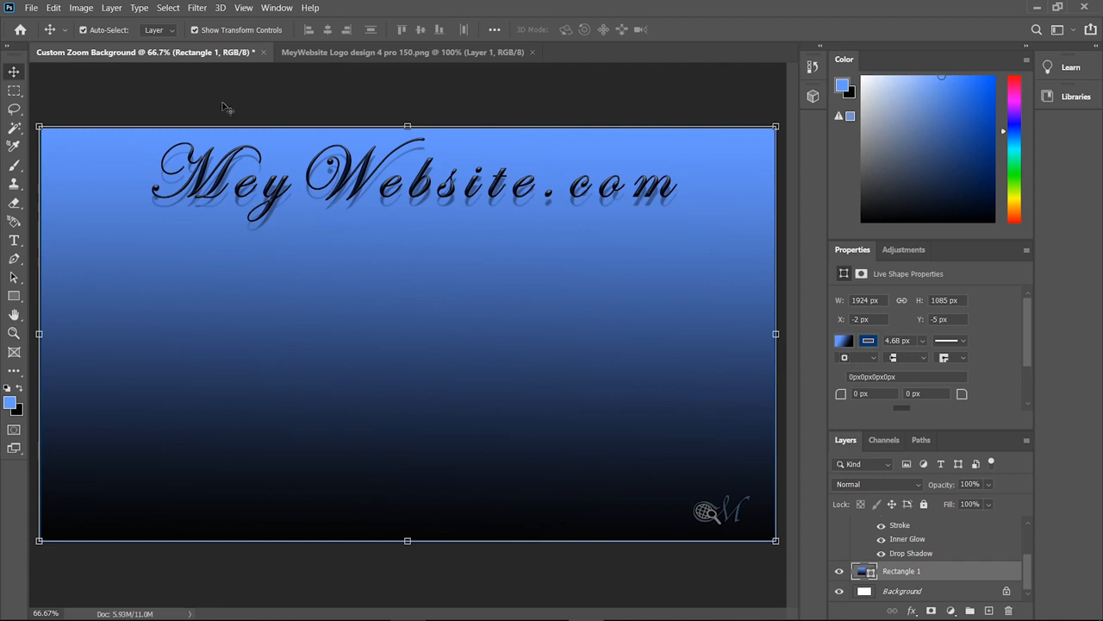
Export the design as a 1920 x 1080 JPG at 100% quality, saved as Custom Zoom Background in the Downloads folder
left_click(403, 101)
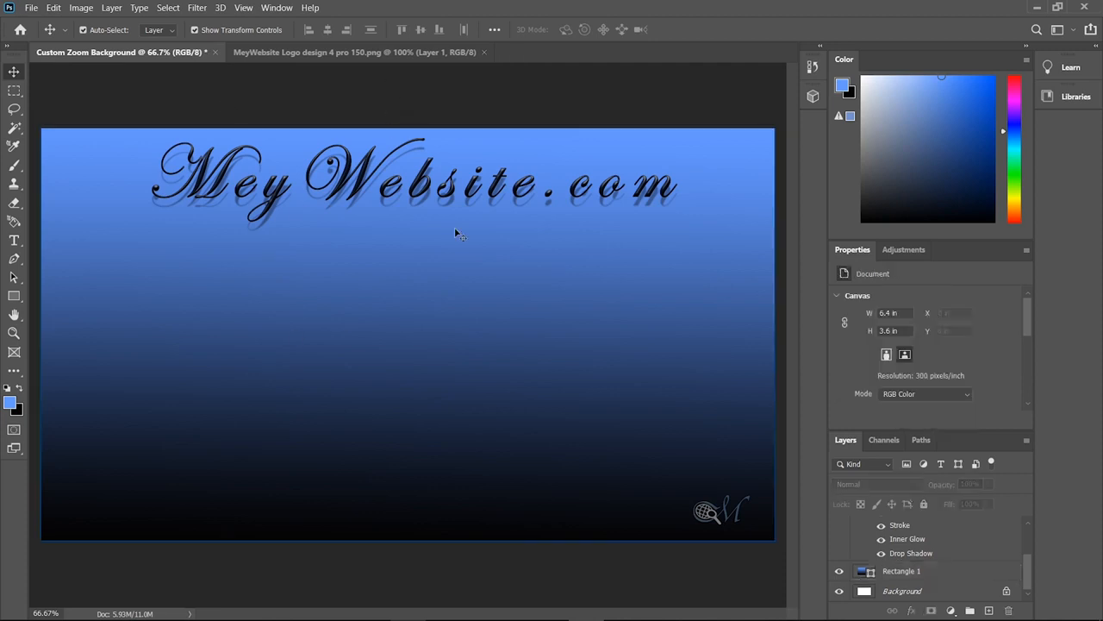
left_click(31, 8)
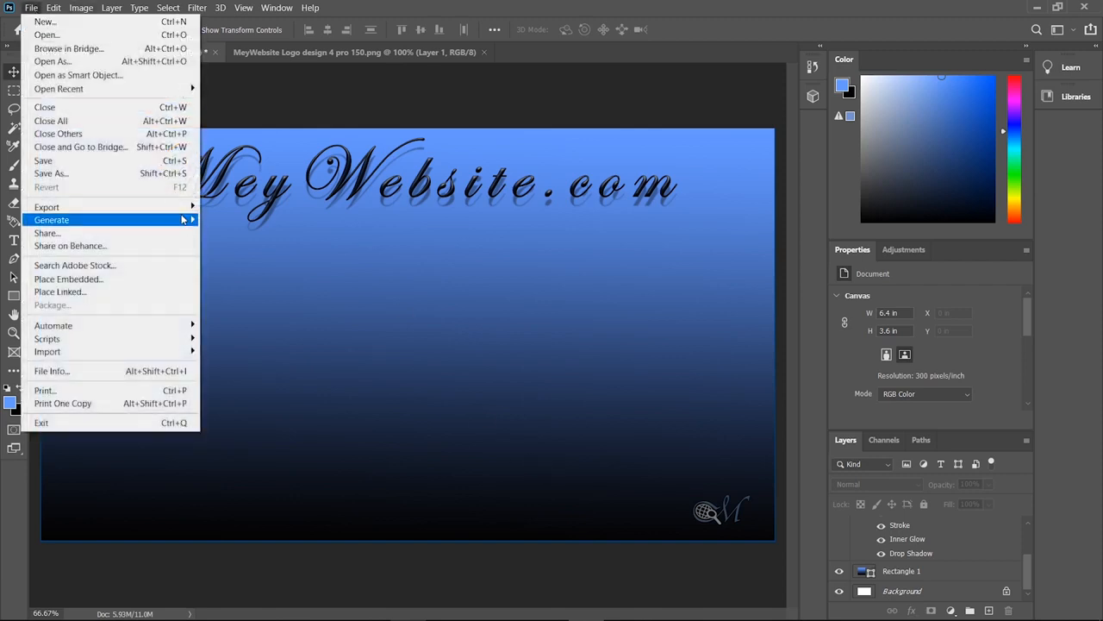
mouse_move(183, 215)
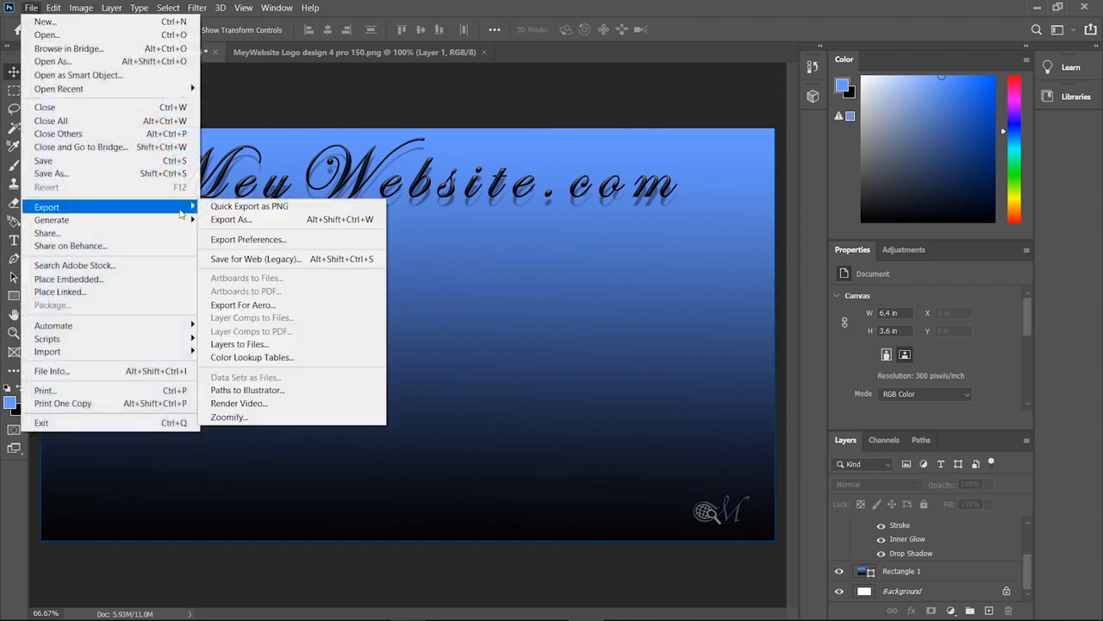
left_click(257, 222)
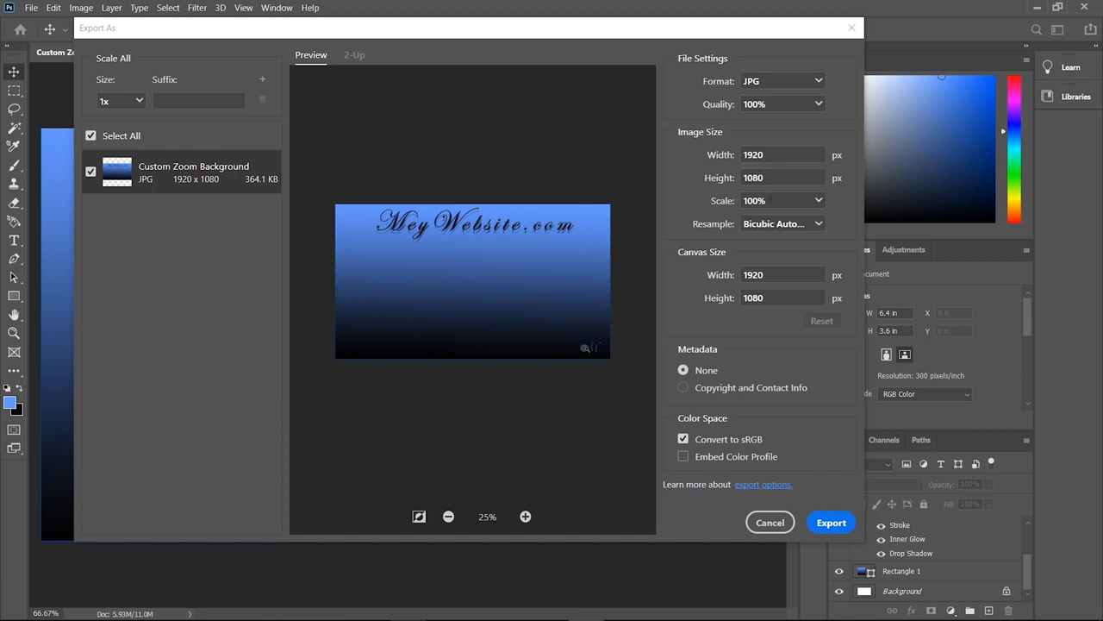
left_click(831, 522)
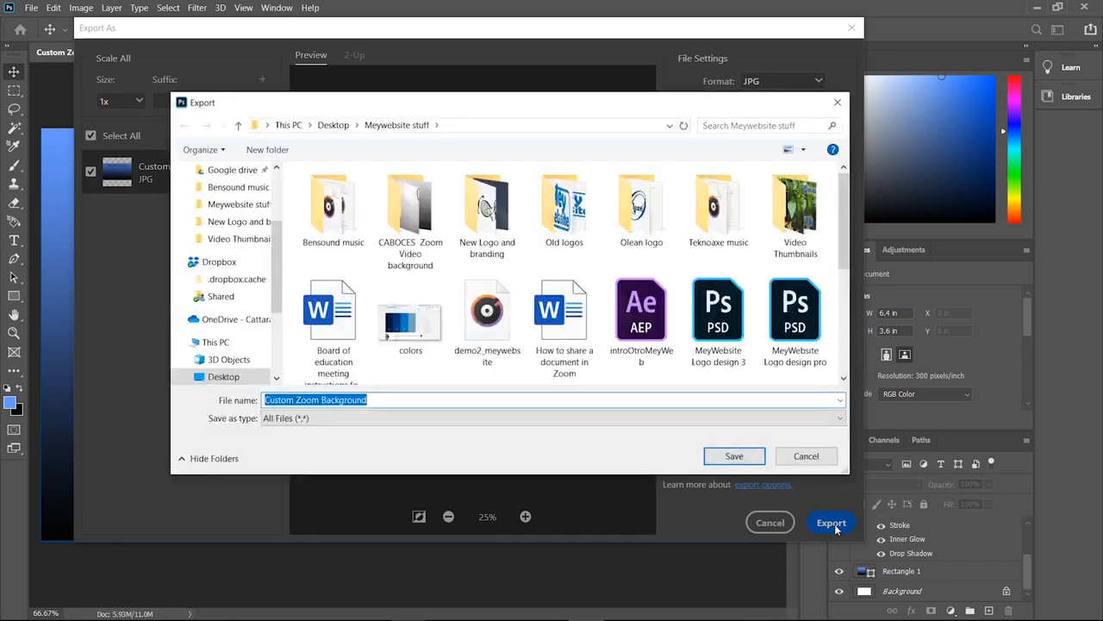
scroll(233, 276, "down", 3)
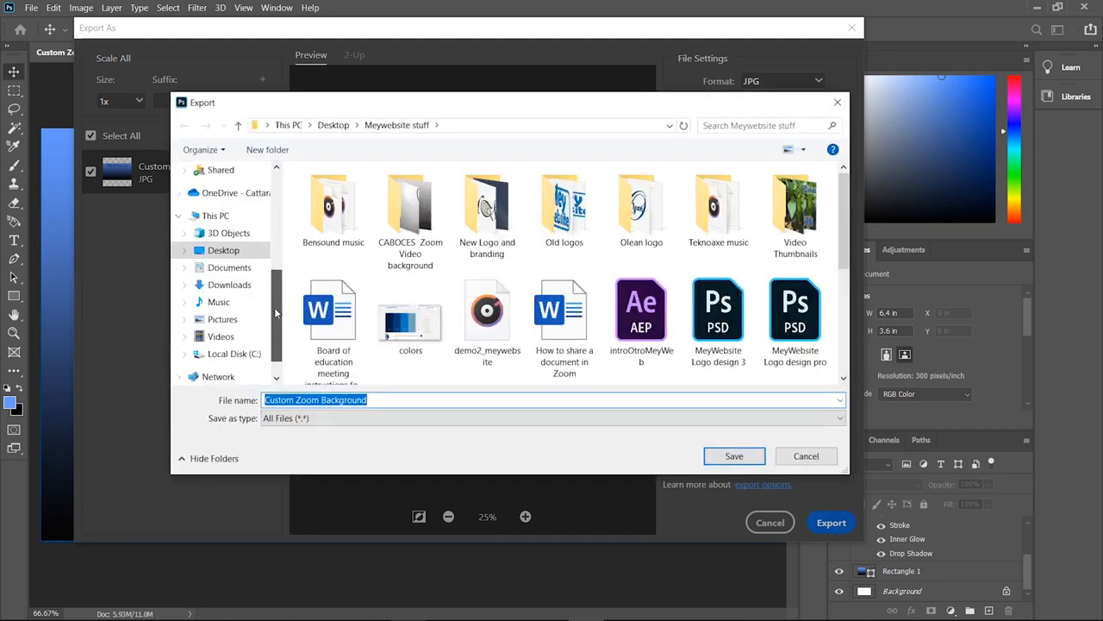
left_click(231, 287)
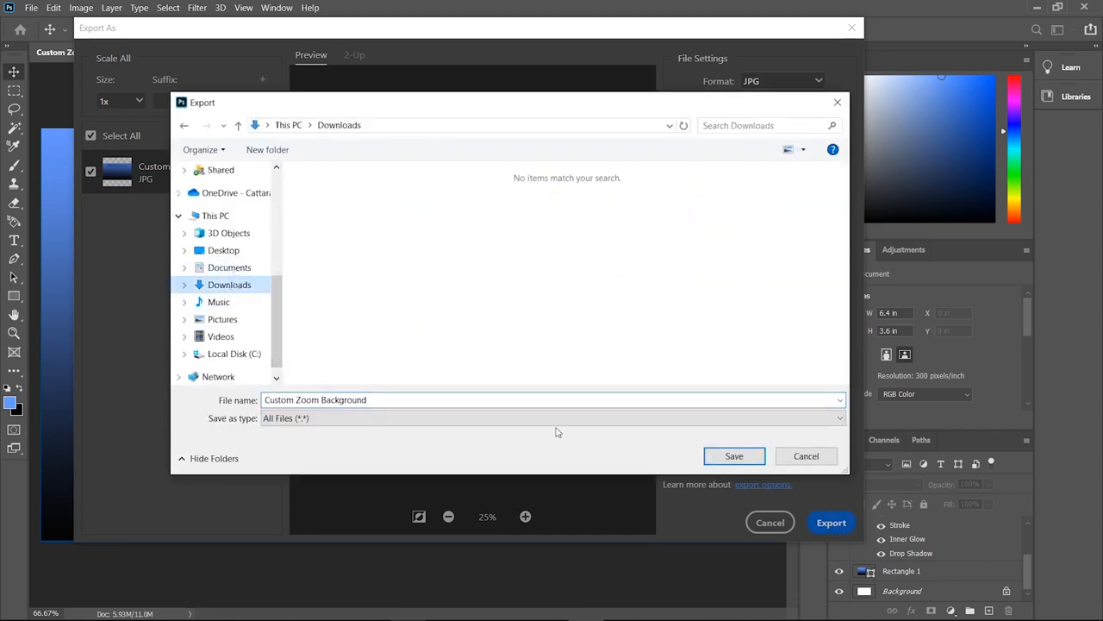
left_click(746, 457)
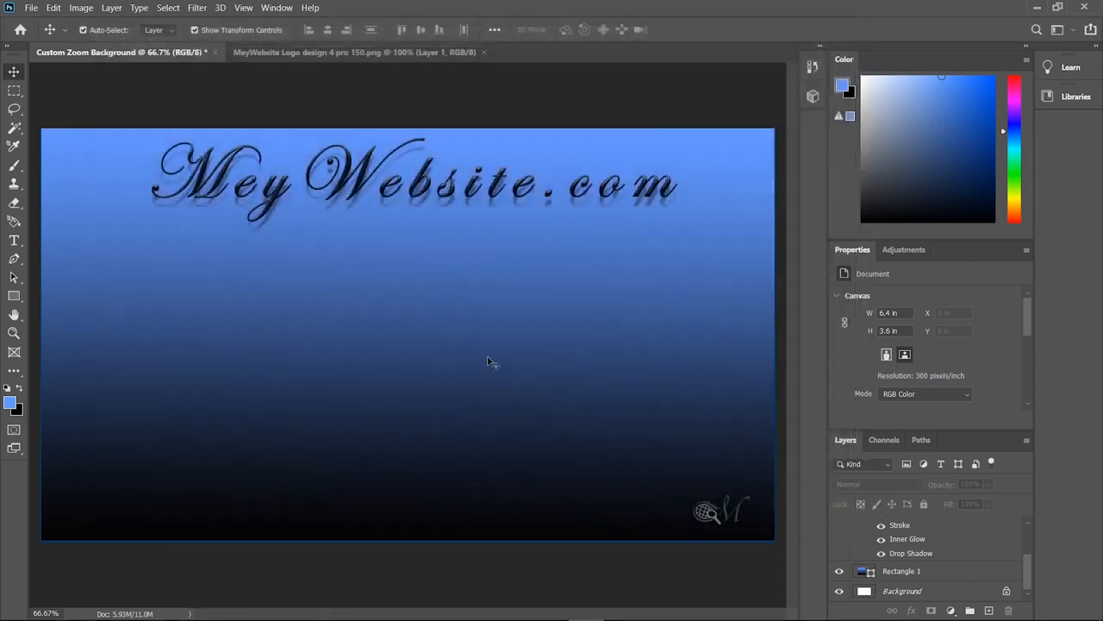
Switch to Zoom and open its Virtual Background settings
left_click(1038, 10)
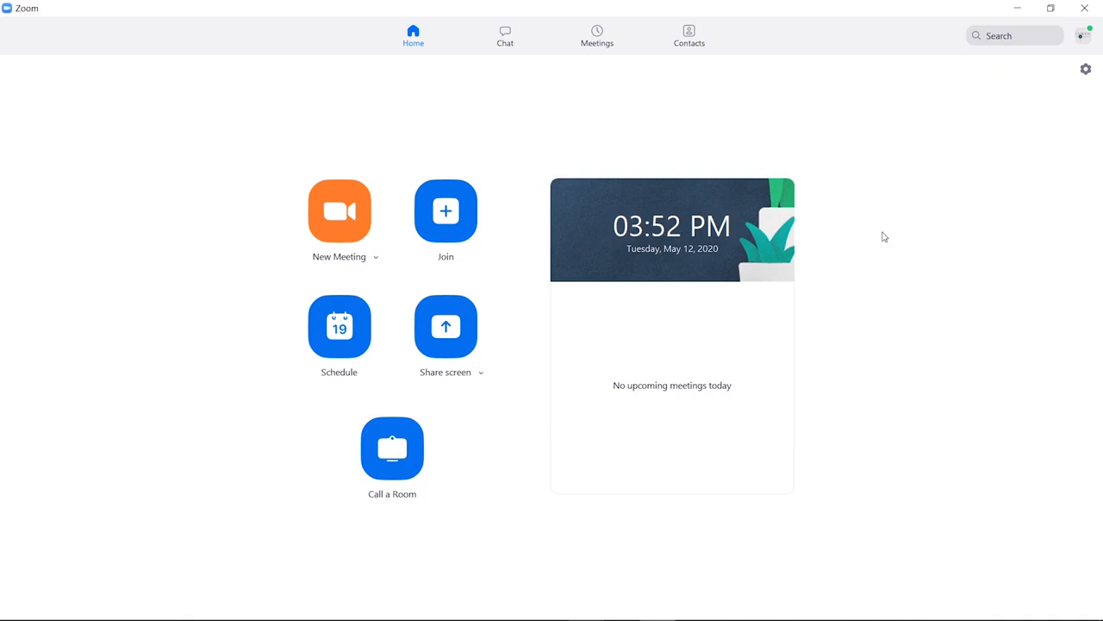
left_click(1087, 72)
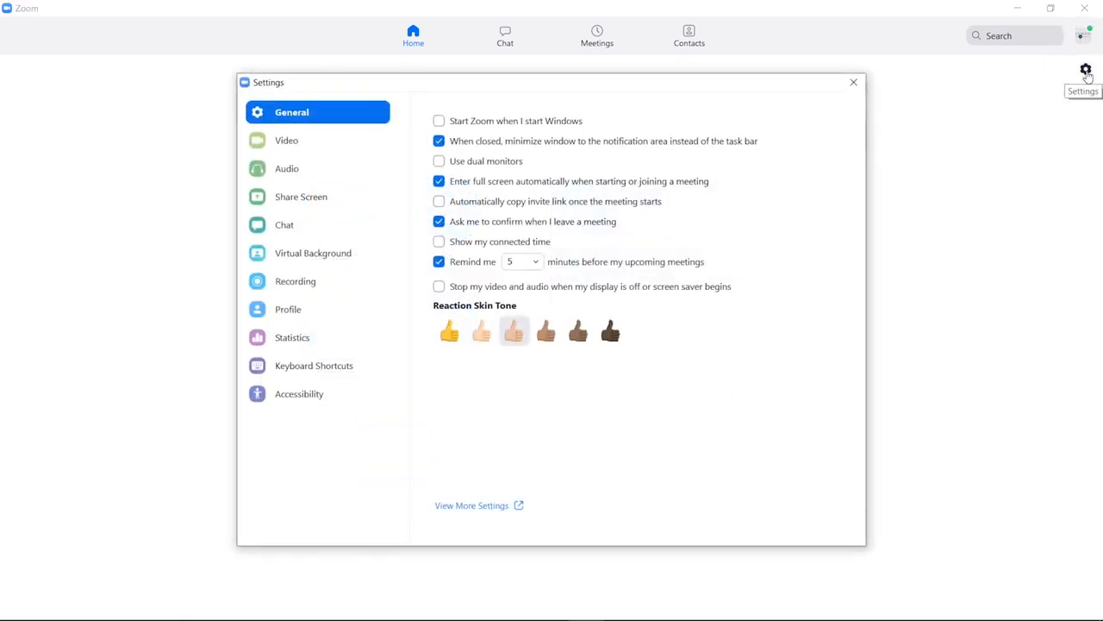
left_click(328, 256)
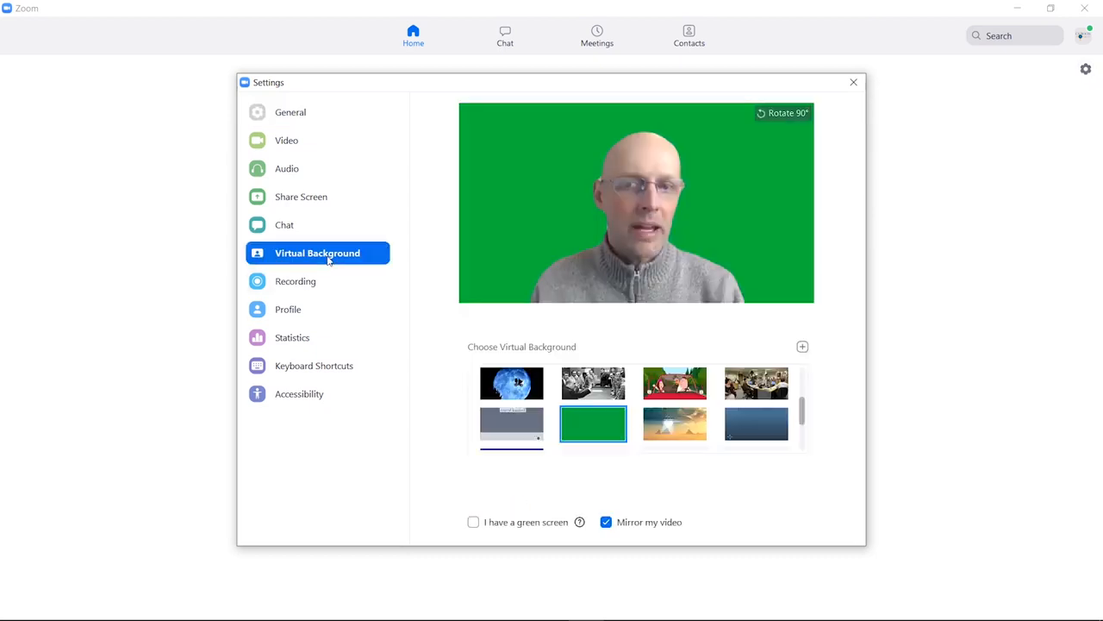
Add the Custom Zoom Background image from the Downloads folder as the virtual background
left_click(802, 346)
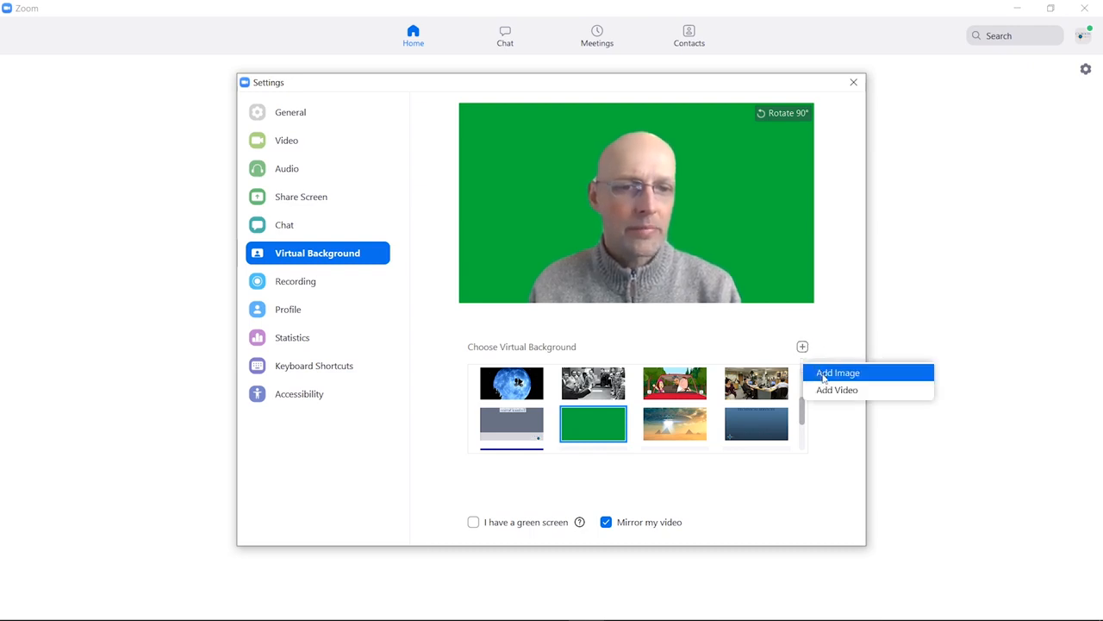
left_click(824, 374)
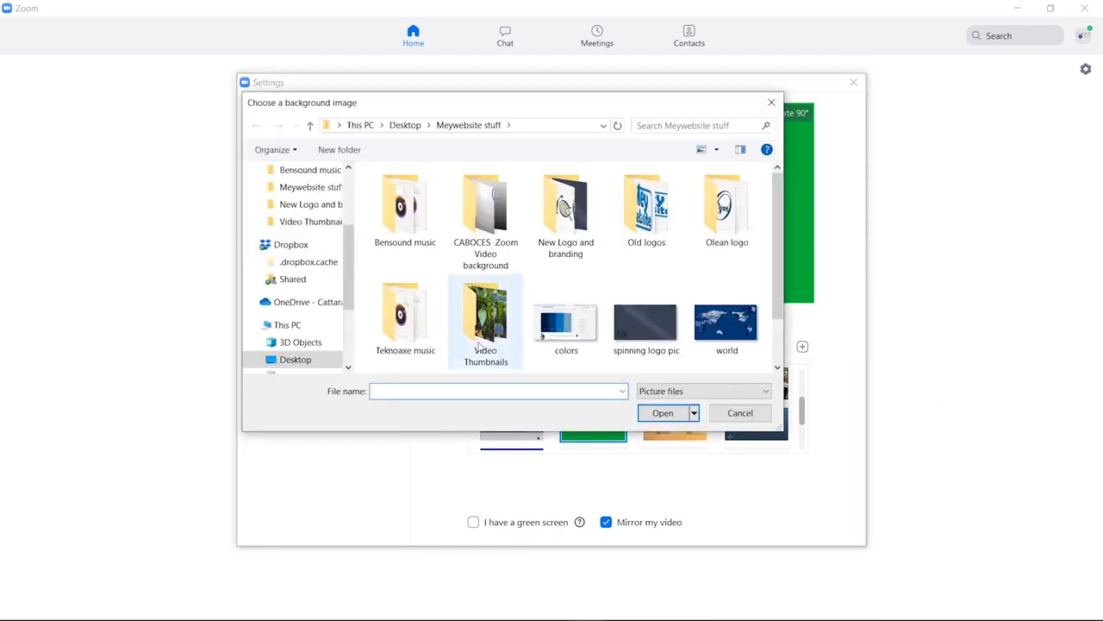
scroll(302, 276, "down", 3)
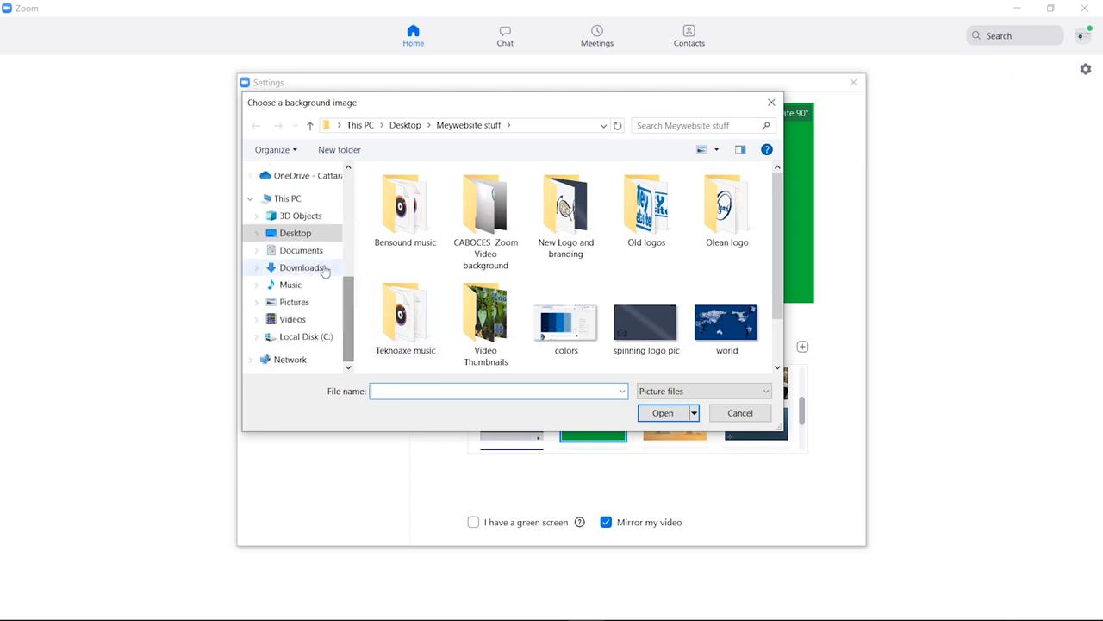
left_click(315, 268)
left_click(406, 217)
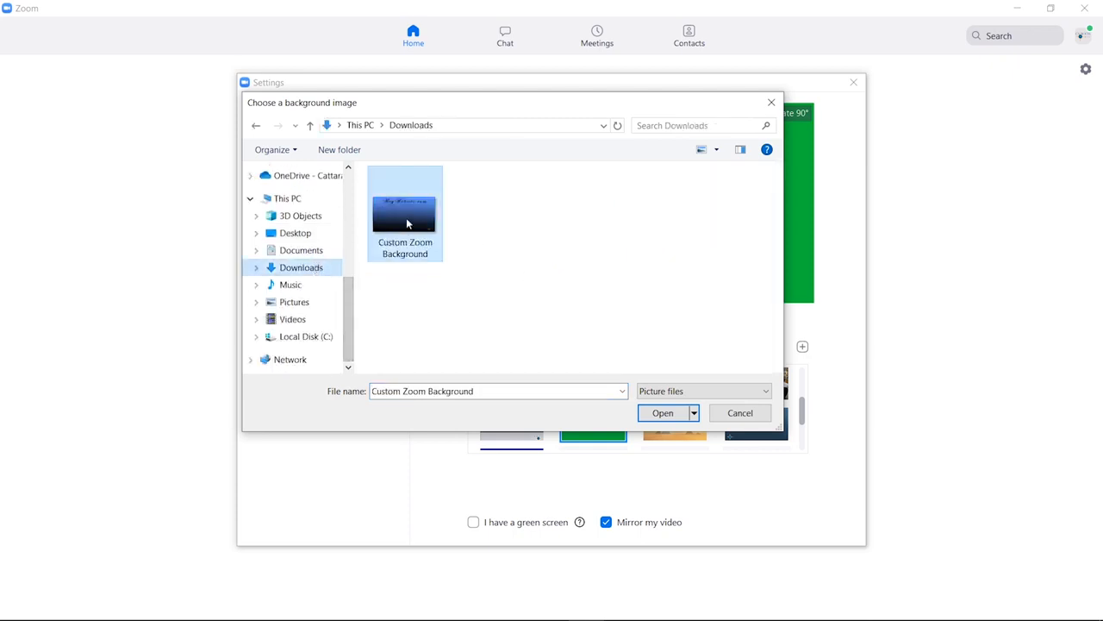
left_click(663, 413)
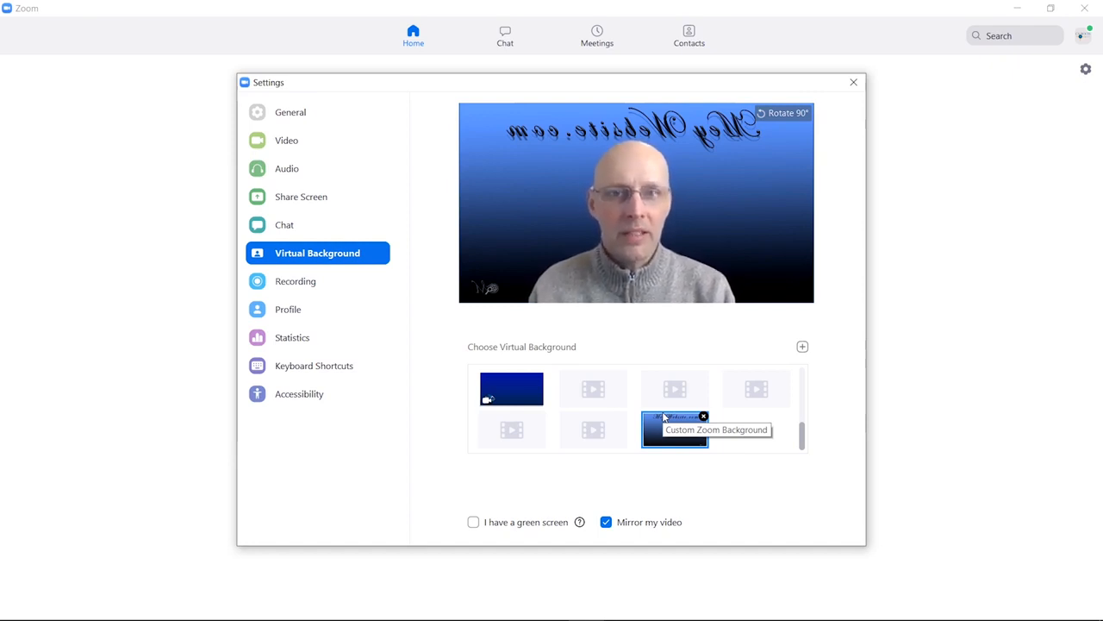
Compare the background preview with video mirroring turned off and on again, and close the settings
left_click(607, 522)
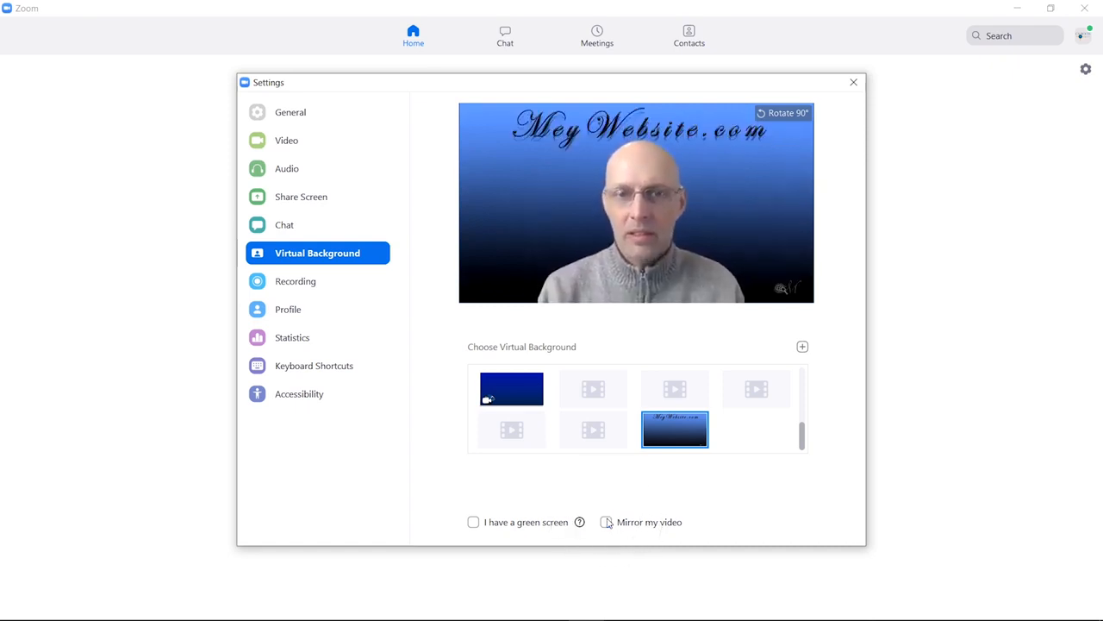
left_click(606, 523)
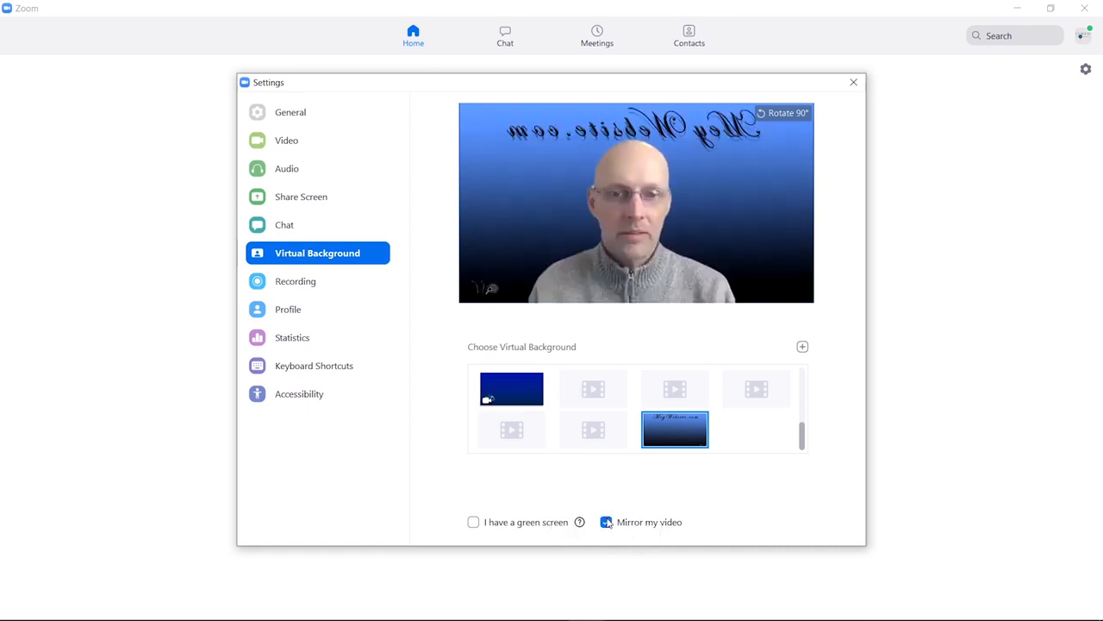
left_click(854, 84)
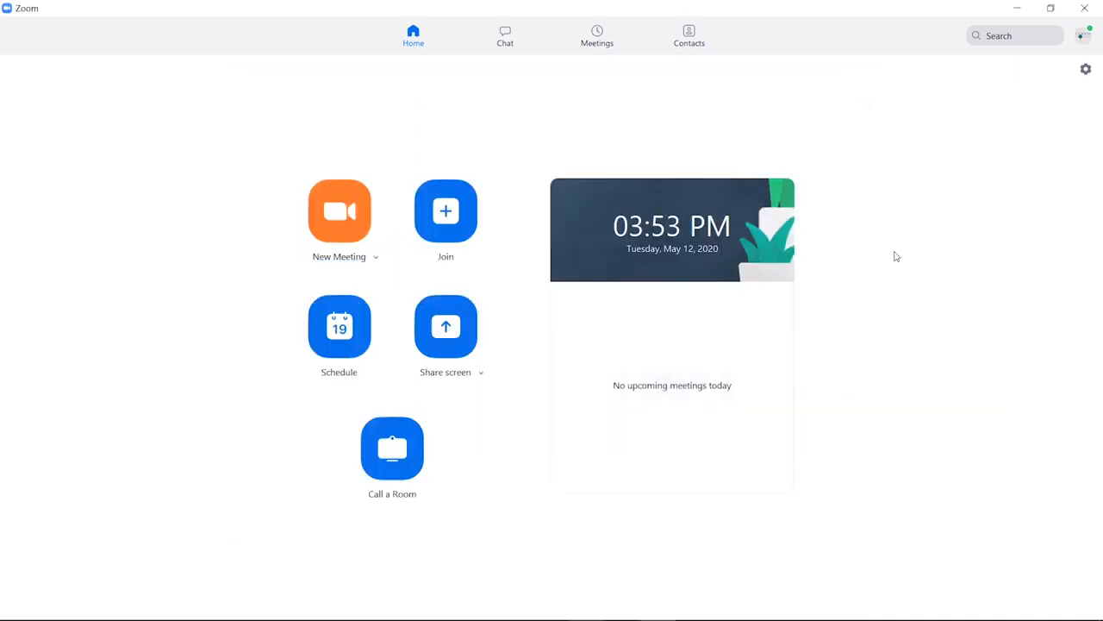